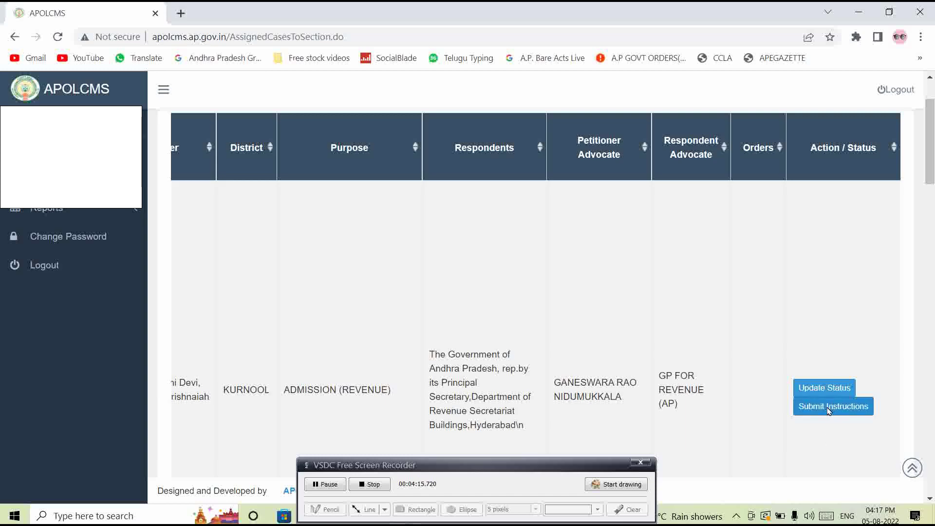
{"action": "left_click", "coordinate": [829, 410]}
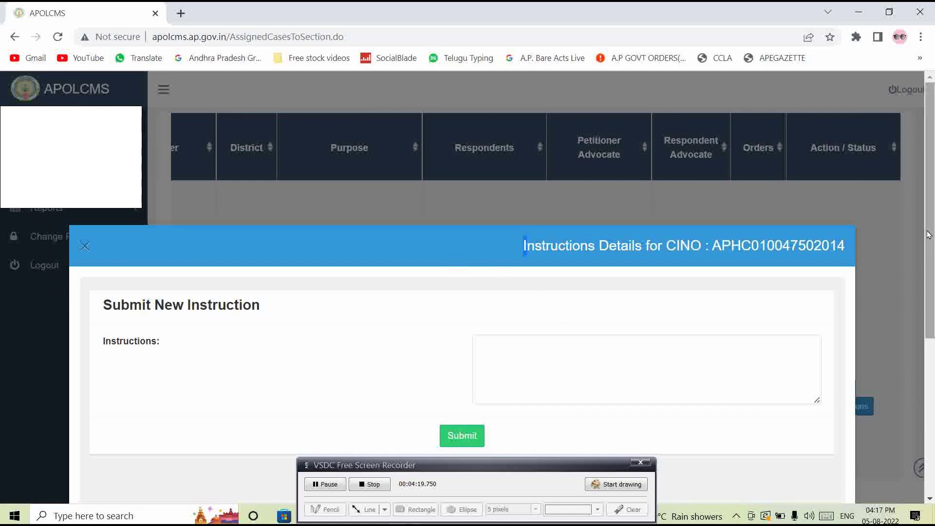
{"action": "left_click_drag", "start_coordinate": [925, 235], "coordinate": [932, 329]}
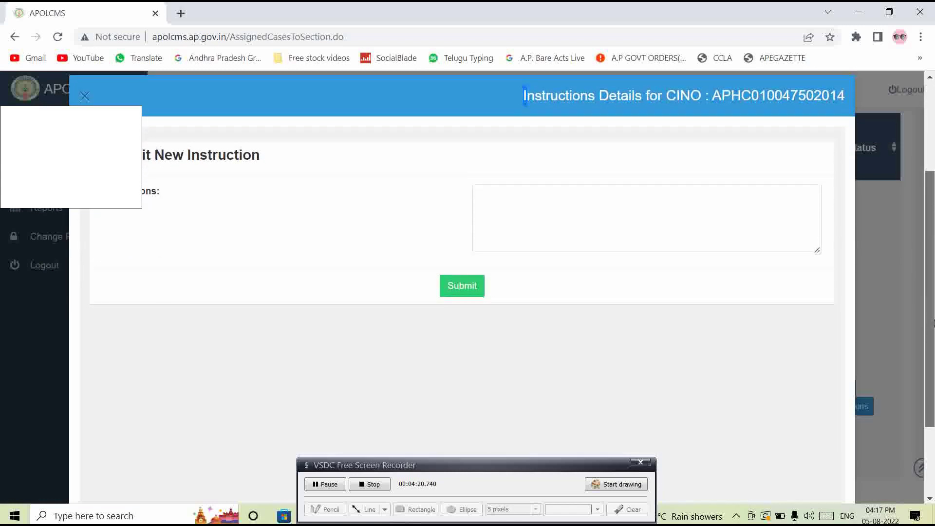
{"action": "left_click", "coordinate": [544, 217]}
{"action": "type", "text": "gjkhkjlk;lk;m"}
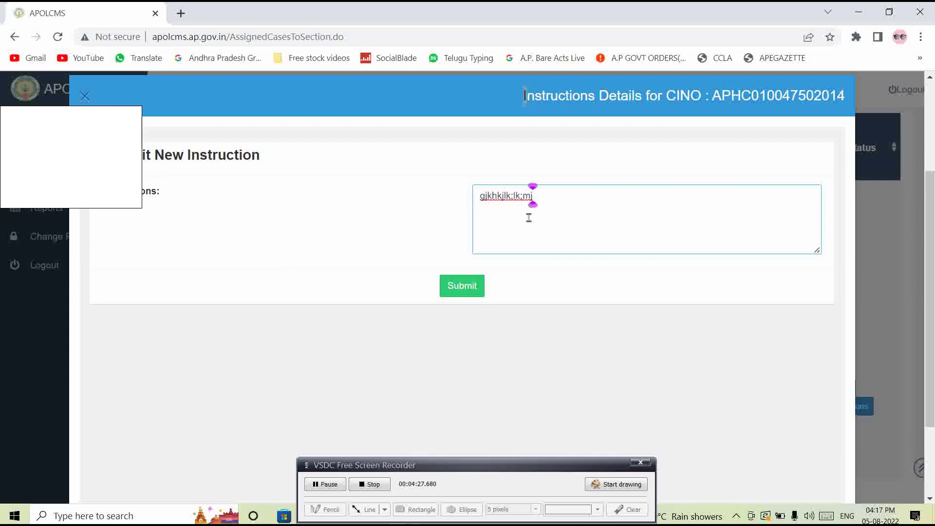
{"action": "left_click", "coordinate": [84, 97]}
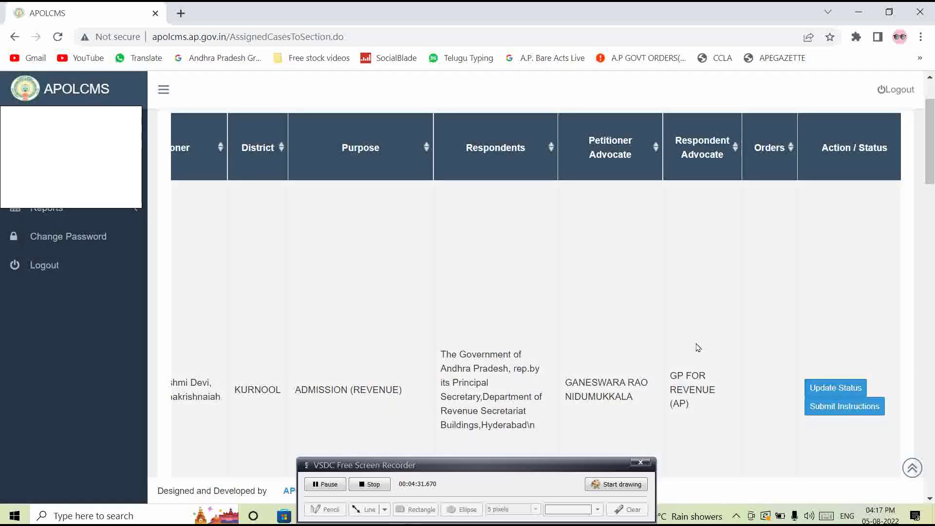
- Open the status update form for the first case in the assigned cases list
{"action": "scroll", "coordinate": [698, 347], "scroll_direction": "left", "scroll_amount": 10}
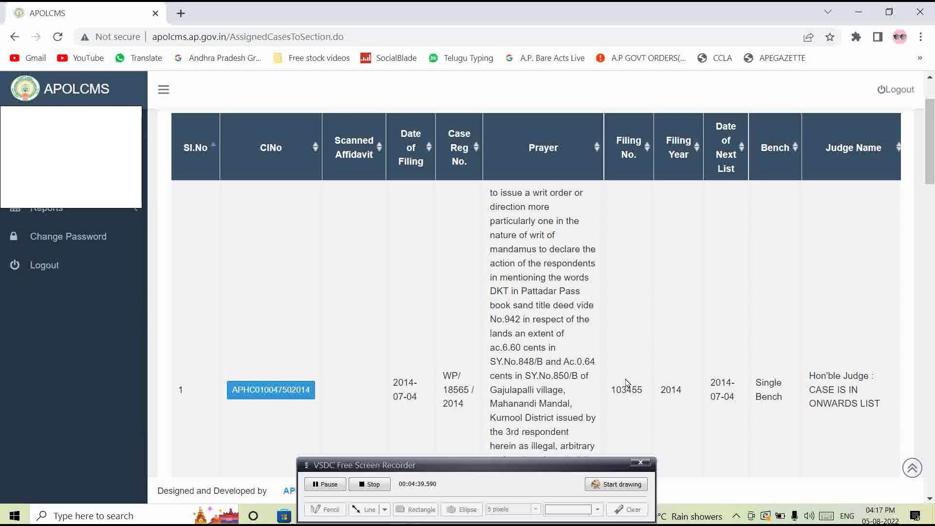
{"action": "scroll", "coordinate": [628, 383], "scroll_direction": "right", "scroll_amount": 10}
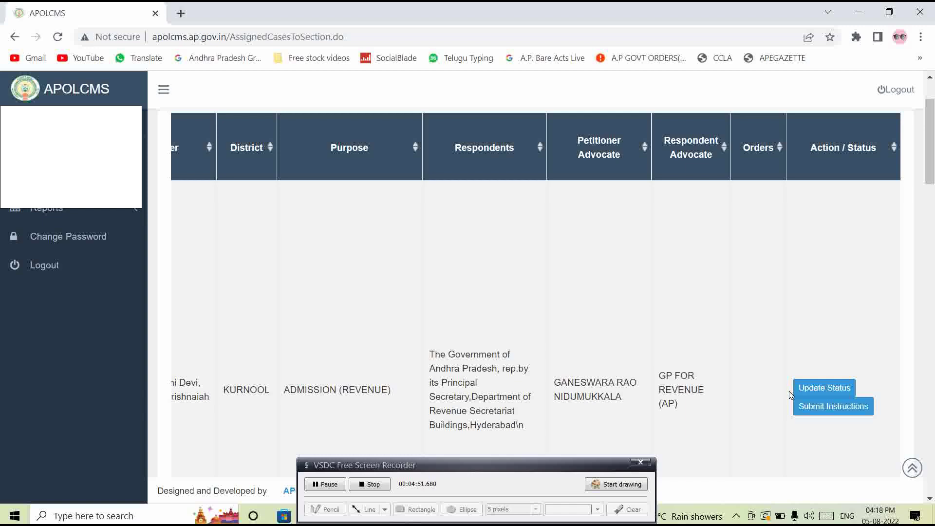
{"action": "left_click", "coordinate": [813, 391]}
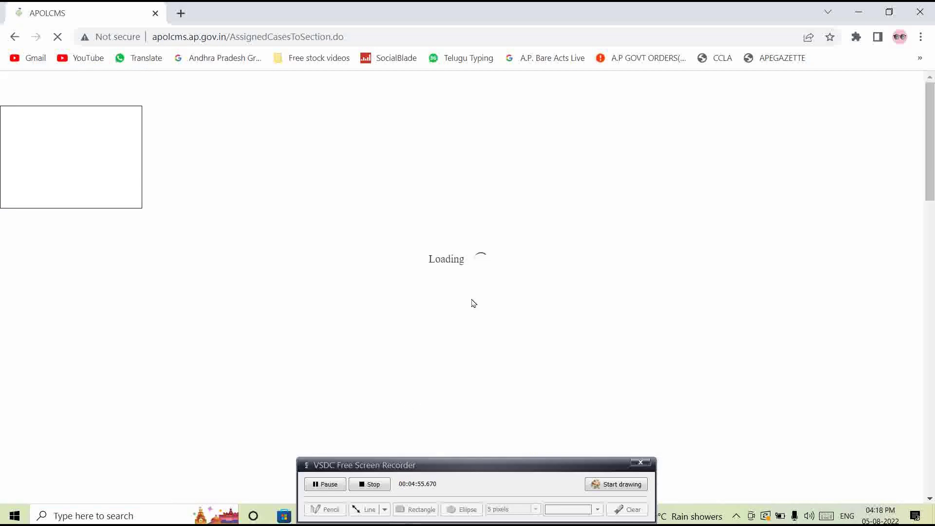
- Attach the PDF "___ AP-TET AUGUST-2022 ___" from the Desktop as the petition upload below the case activities
{"action": "scroll", "coordinate": [623, 272], "scroll_direction": "down", "scroll_amount": 6}
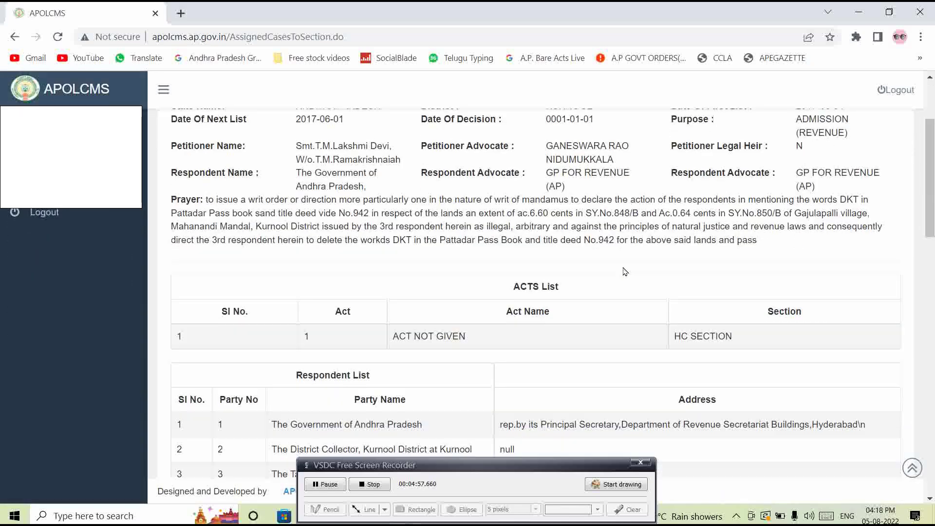
{"action": "scroll", "coordinate": [551, 248], "scroll_direction": "down", "scroll_amount": 1}
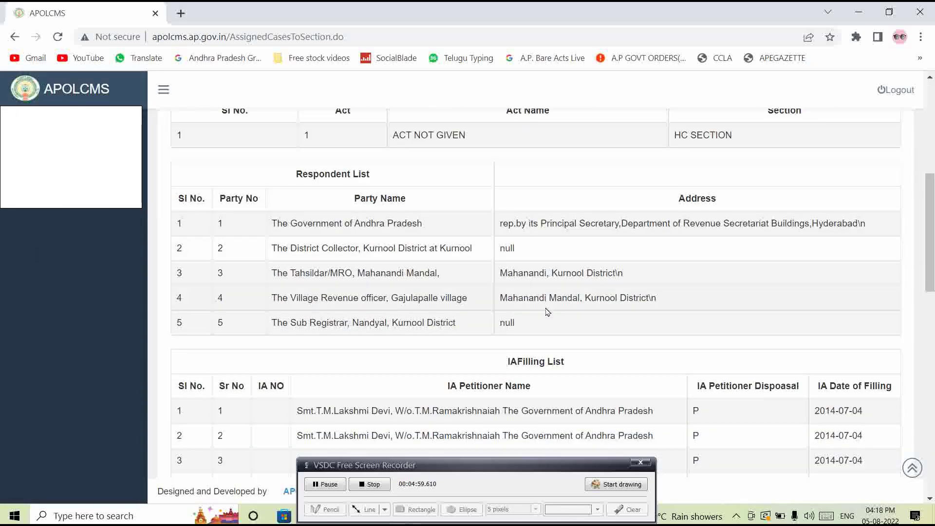
{"action": "scroll", "coordinate": [547, 312], "scroll_direction": "down", "scroll_amount": 1}
{"action": "scroll", "coordinate": [547, 312], "scroll_direction": "down", "scroll_amount": 3}
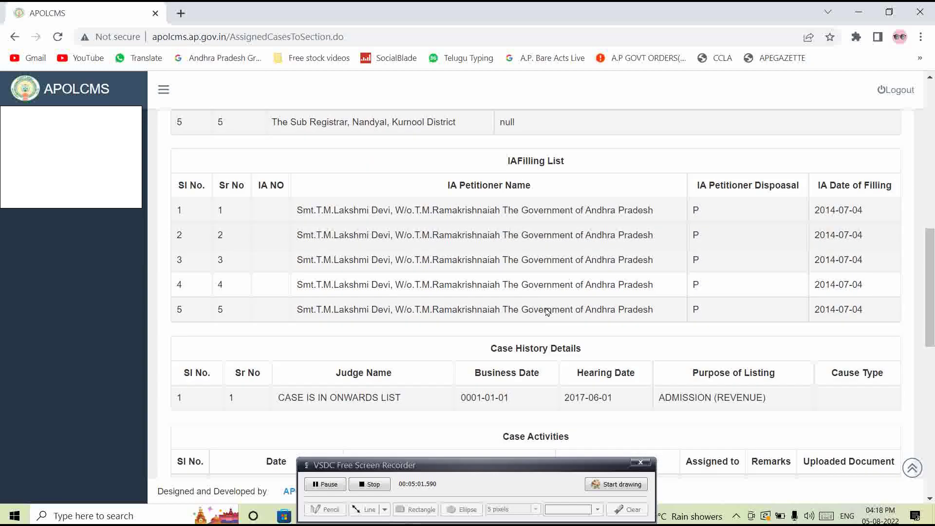
{"action": "scroll", "coordinate": [545, 308], "scroll_direction": "down", "scroll_amount": 4}
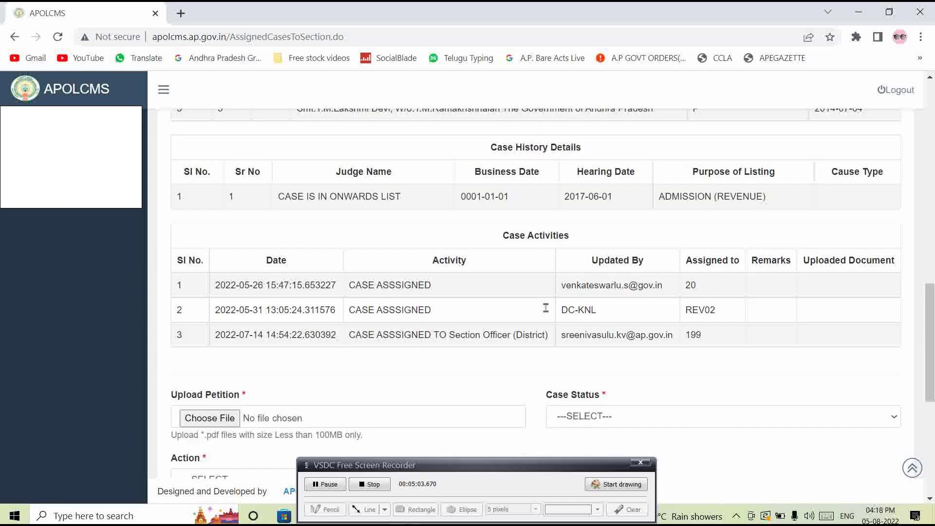
{"action": "scroll", "coordinate": [548, 312], "scroll_direction": "down", "scroll_amount": 4}
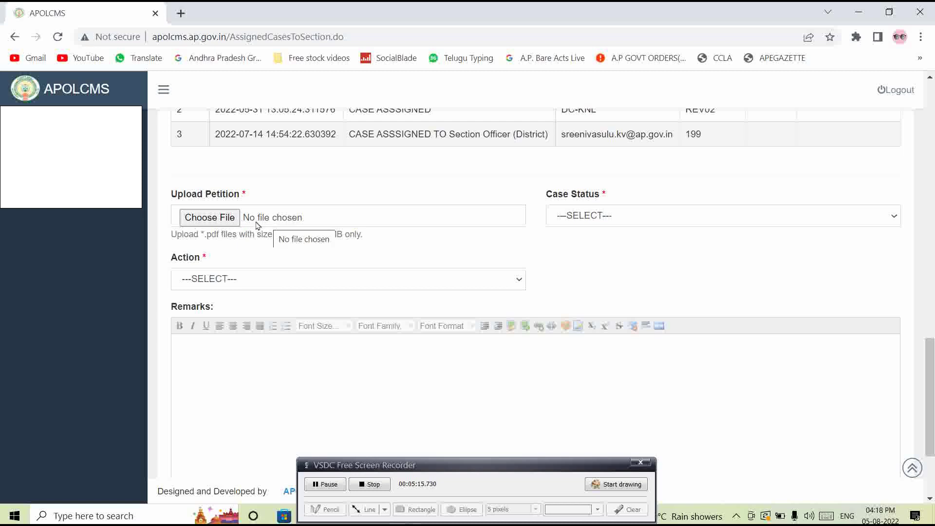
{"action": "left_click", "coordinate": [217, 221]}
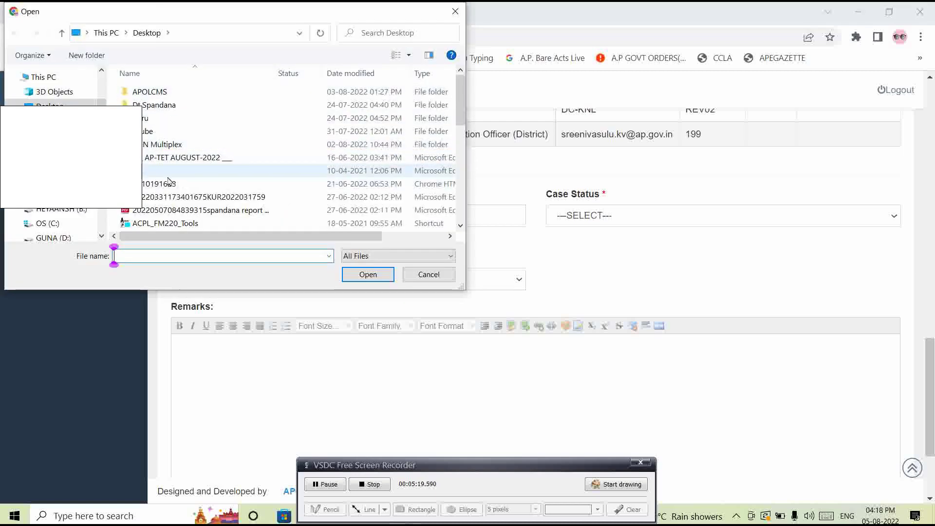
{"action": "left_click", "coordinate": [195, 157]}
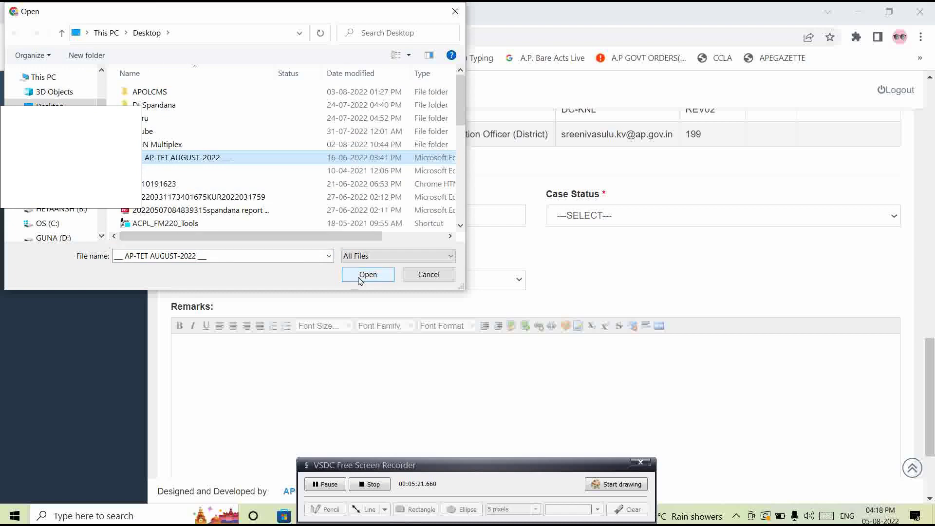
{"action": "left_click", "coordinate": [344, 274]}
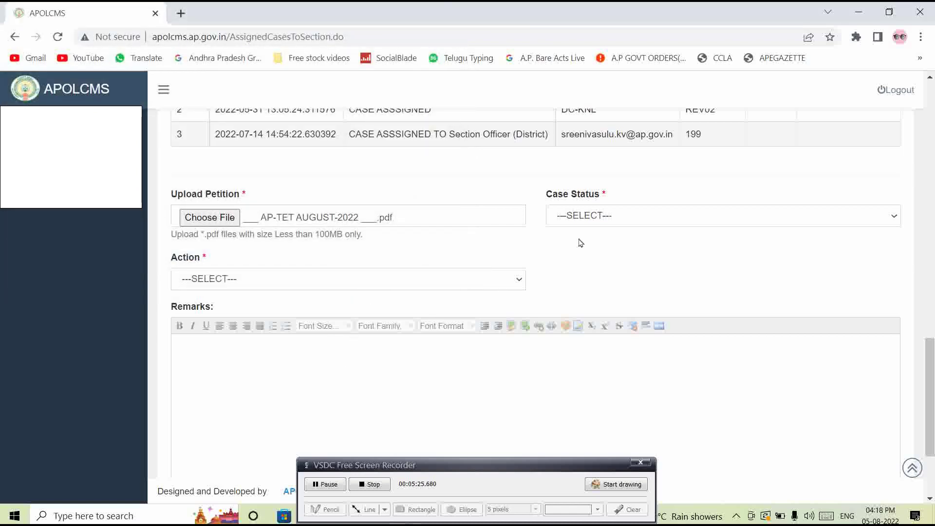
- Set the case status to Closed and mark an appeal as filed with the appeal date 08/02/2022
{"action": "left_click", "coordinate": [627, 216]}
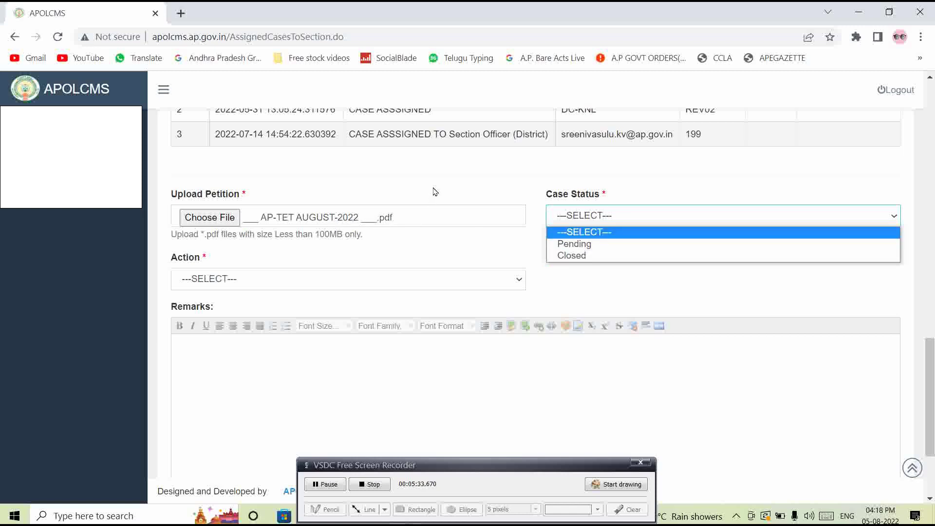
{"action": "left_click", "coordinate": [583, 260]}
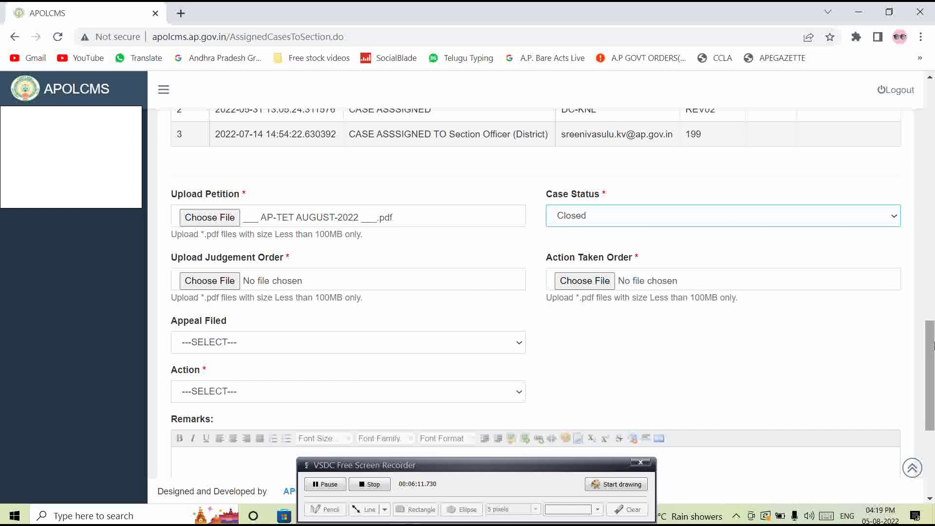
{"action": "left_click_drag", "start_coordinate": [932, 346], "coordinate": [930, 365]}
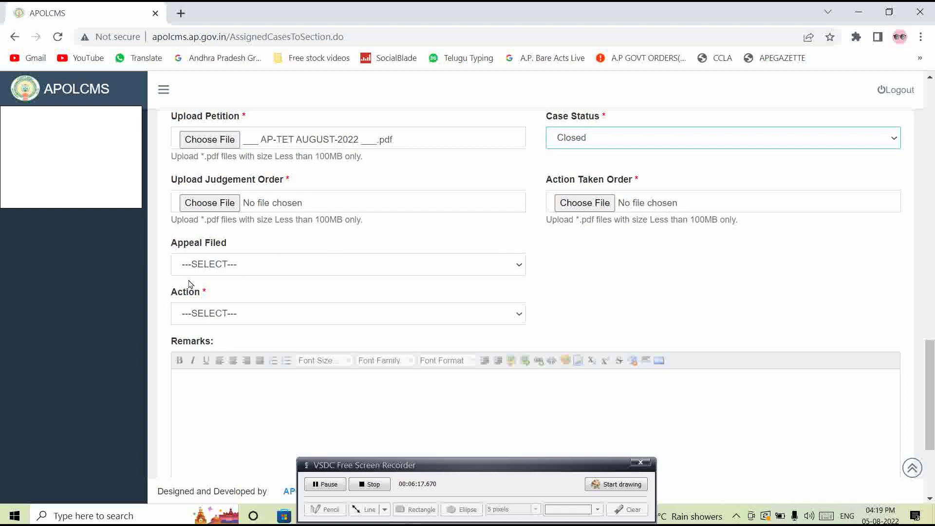
{"action": "left_click", "coordinate": [217, 266]}
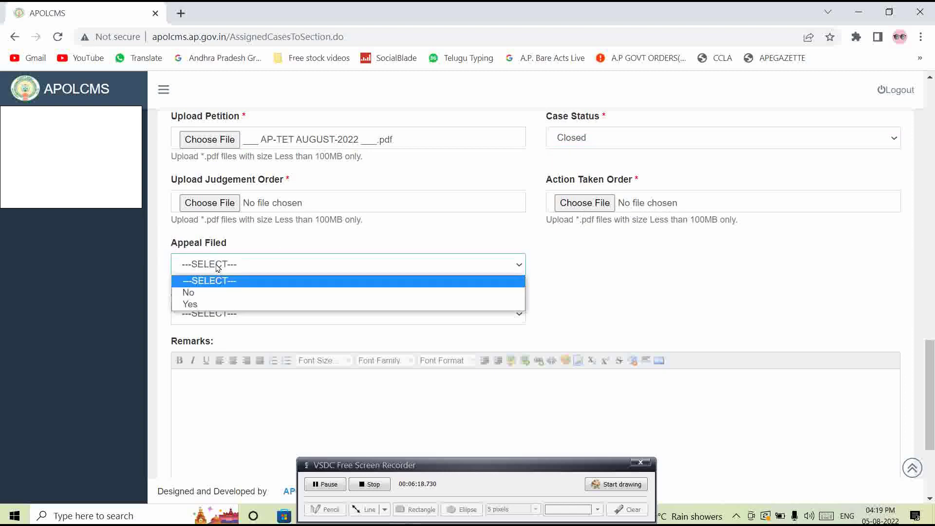
{"action": "left_click", "coordinate": [211, 305]}
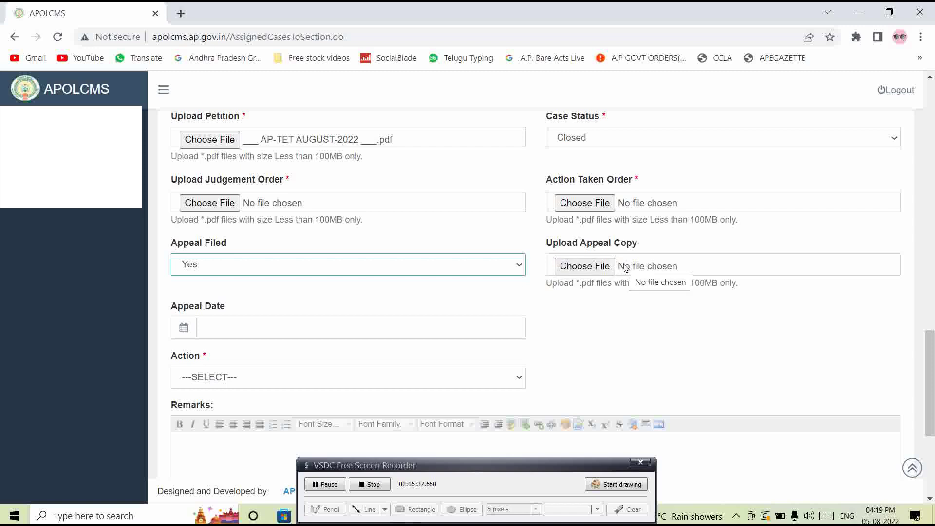
{"action": "left_click", "coordinate": [236, 323]}
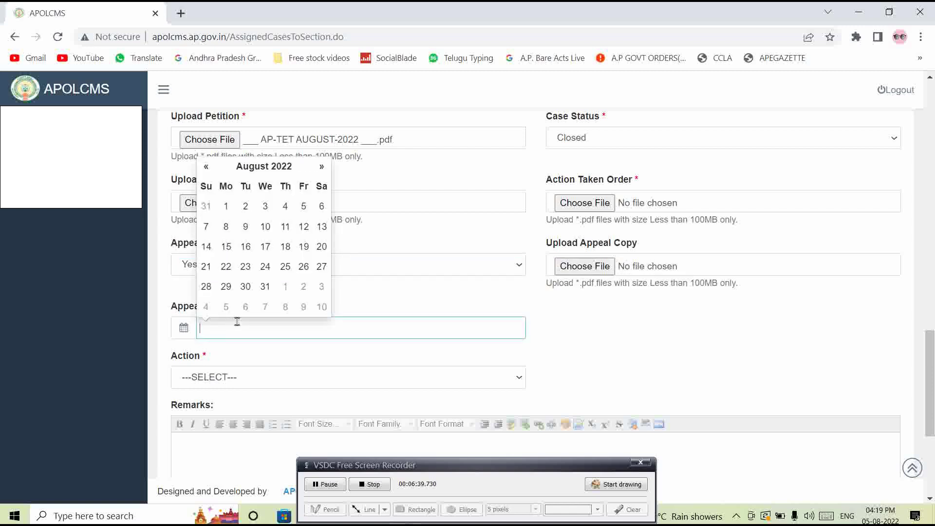
{"action": "left_click", "coordinate": [245, 211]}
- Choose Counter Affidavit as the action and change the case status to Pending
{"action": "left_click", "coordinate": [287, 379]}
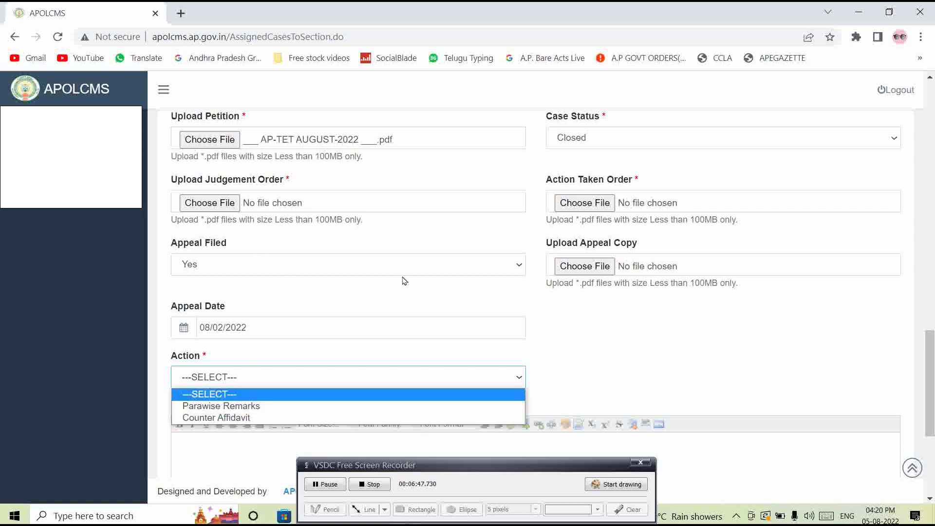
{"action": "left_click", "coordinate": [239, 419]}
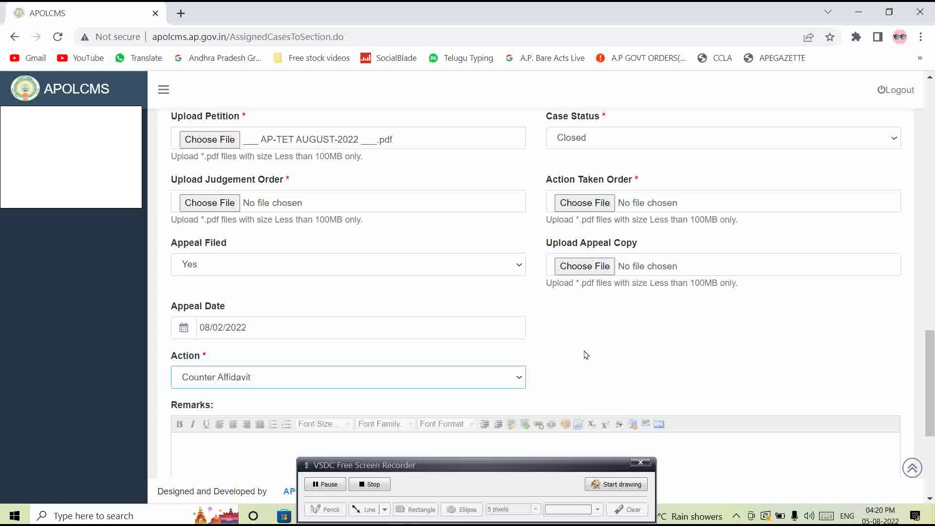
{"action": "left_click", "coordinate": [595, 144]}
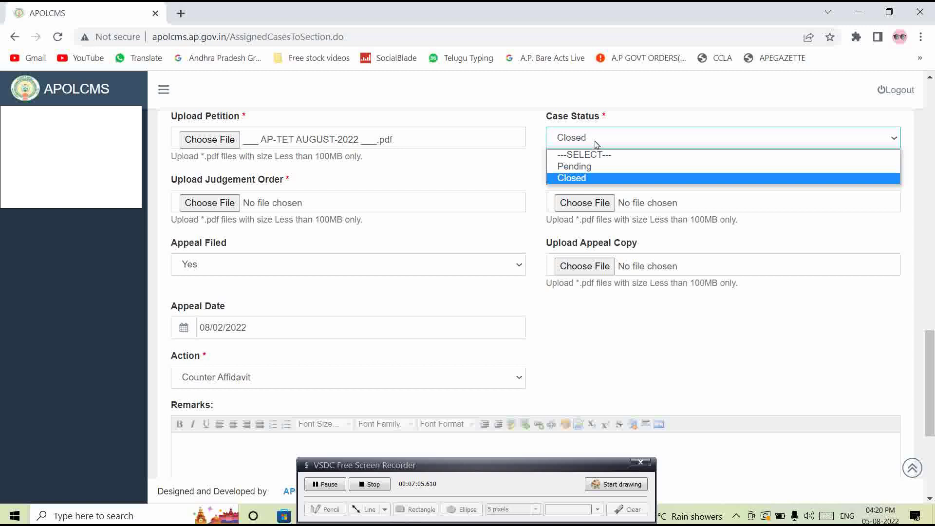
{"action": "left_click", "coordinate": [589, 170]}
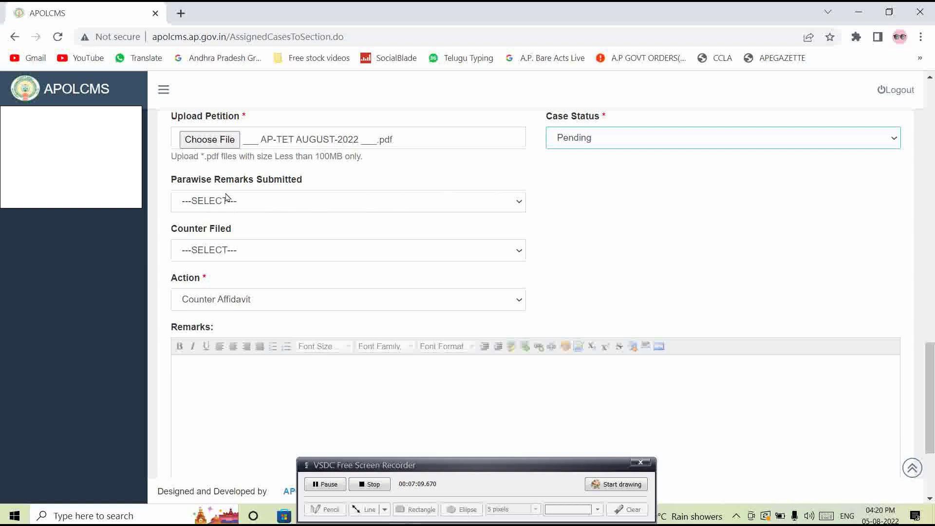
- Mark the parawise remarks as submitted with Yes and as approved by GP with Yes
{"action": "left_click", "coordinate": [287, 204]}
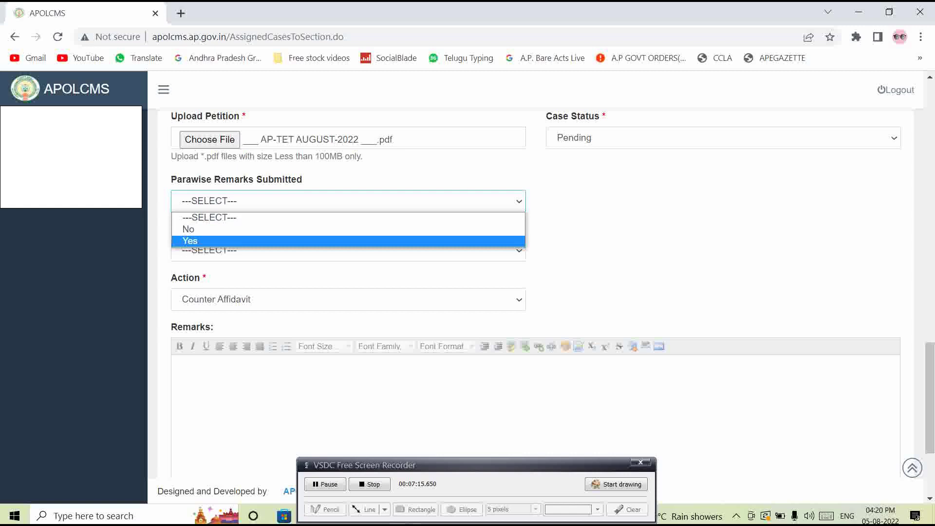
{"action": "left_click", "coordinate": [204, 241]}
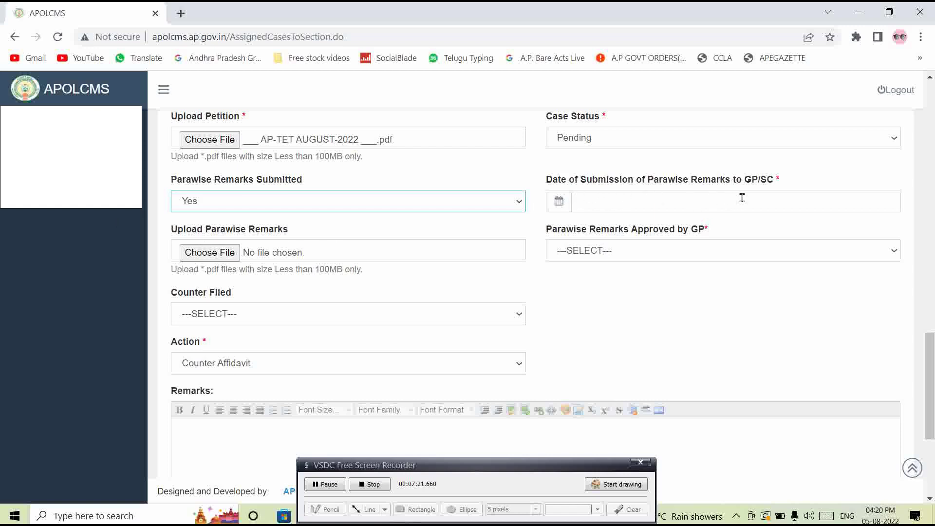
{"action": "left_click", "coordinate": [757, 198]}
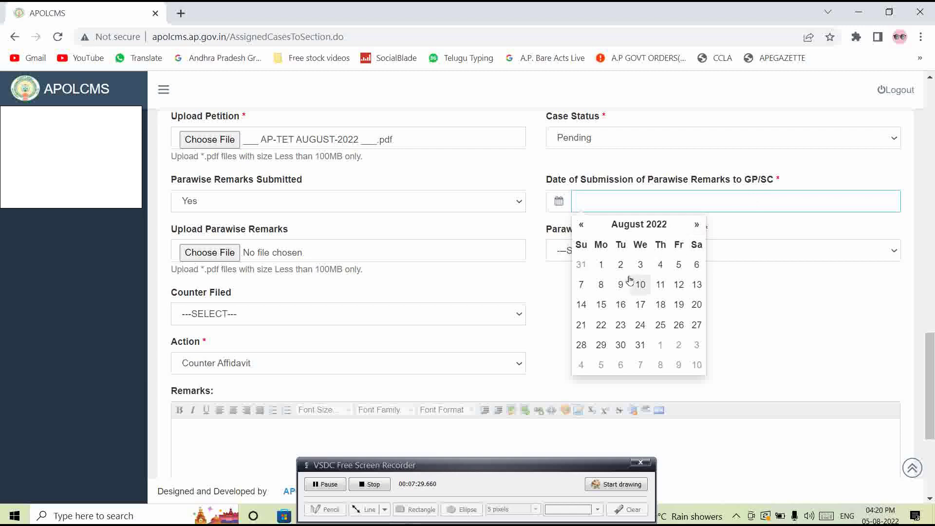
{"action": "left_click", "coordinate": [764, 232]}
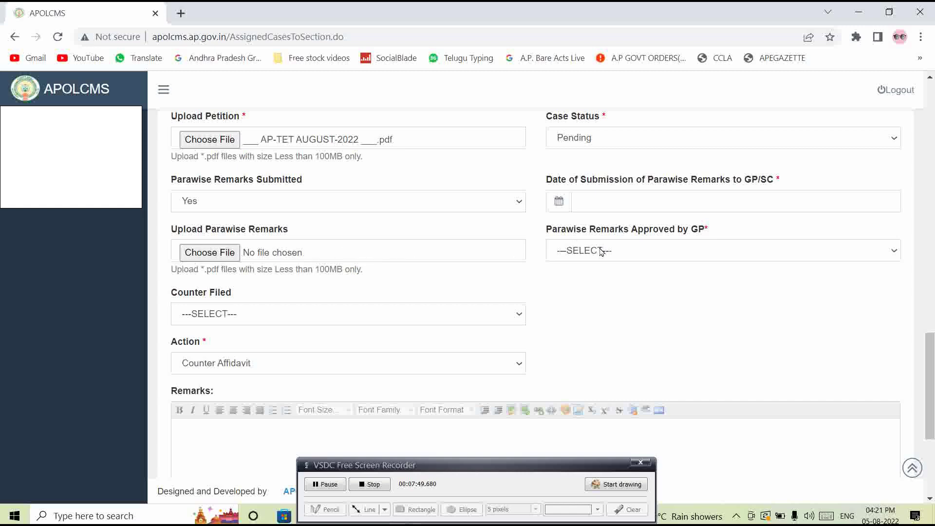
{"action": "left_click", "coordinate": [707, 253]}
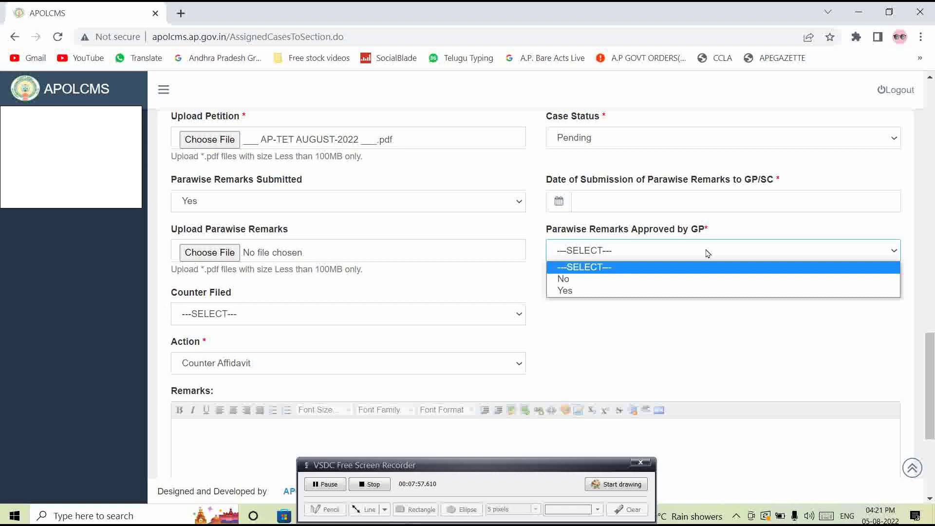
{"action": "left_click", "coordinate": [579, 291]}
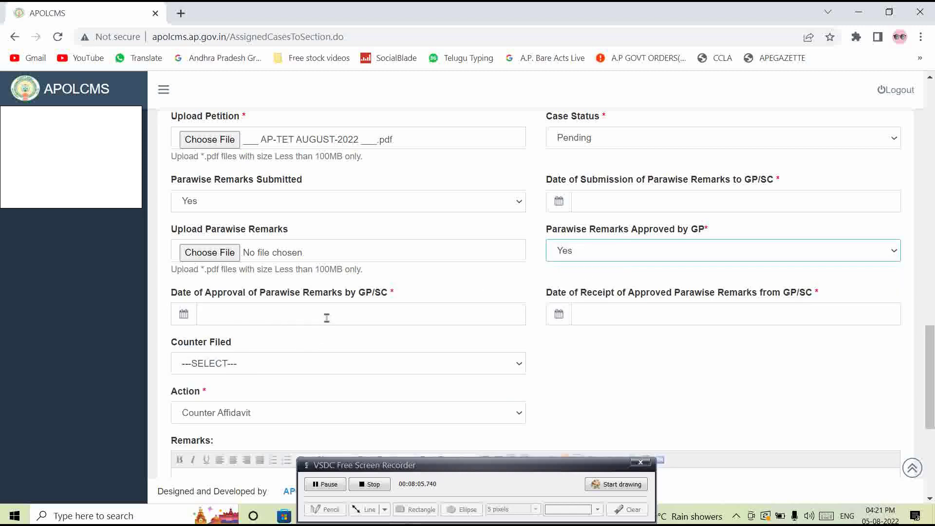
- View the date pickers for the approval and the receipt of the parawise remarks by and from GP/SC
{"action": "left_click", "coordinate": [377, 315]}
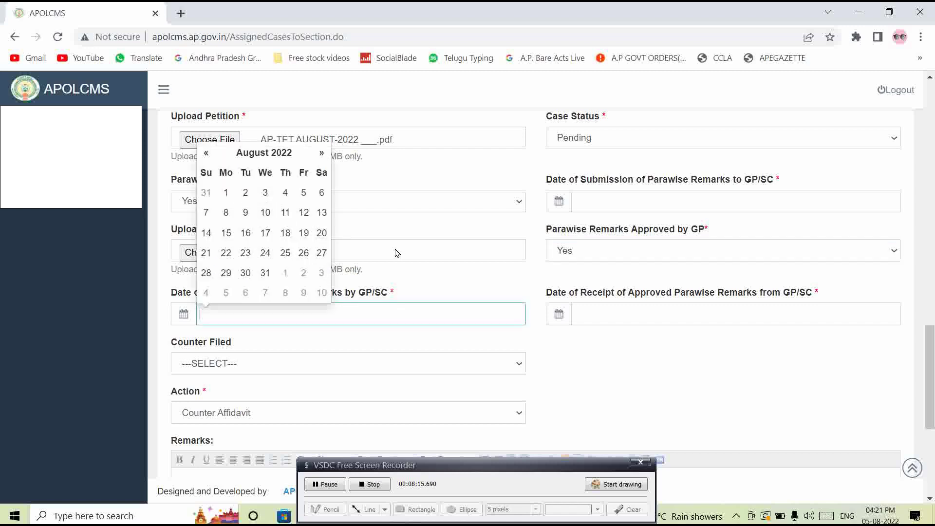
{"action": "left_click", "coordinate": [645, 346]}
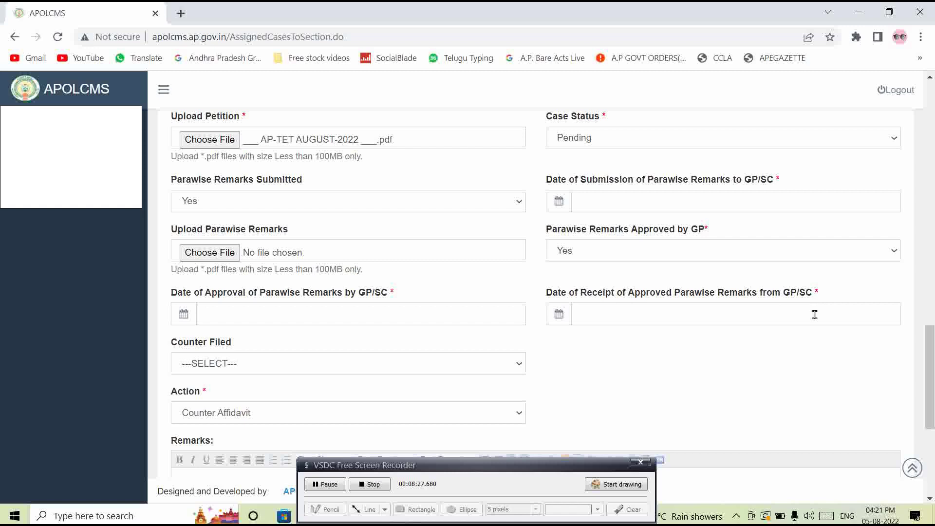
{"action": "left_click", "coordinate": [785, 316]}
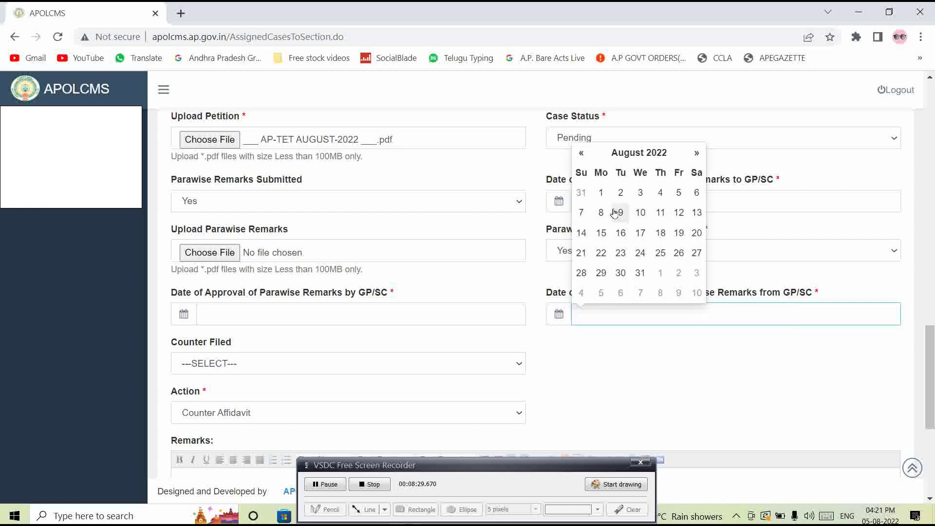
{"action": "left_click", "coordinate": [766, 361]}
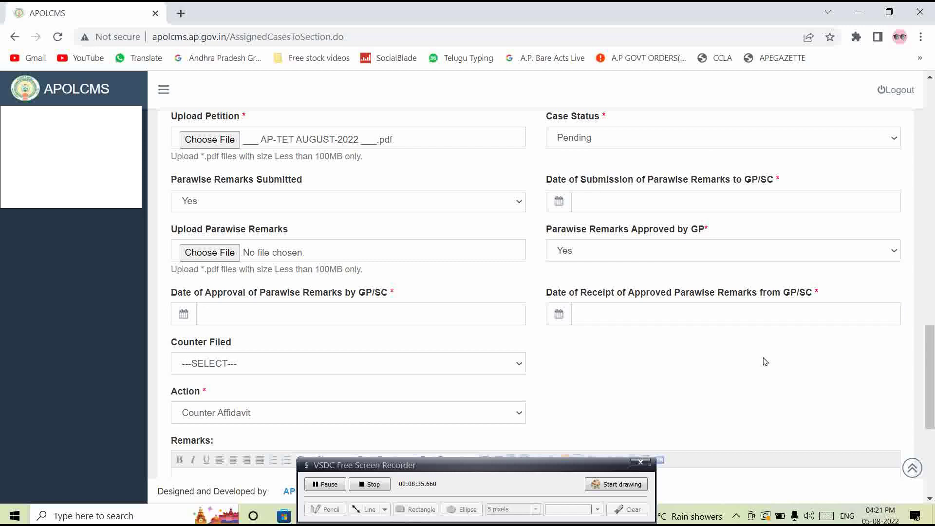
- Check the calendars of the approval and receipt dates for the parawise remarks without choosing a date
{"action": "left_click", "coordinate": [317, 321]}
{"action": "left_click", "coordinate": [701, 334]}
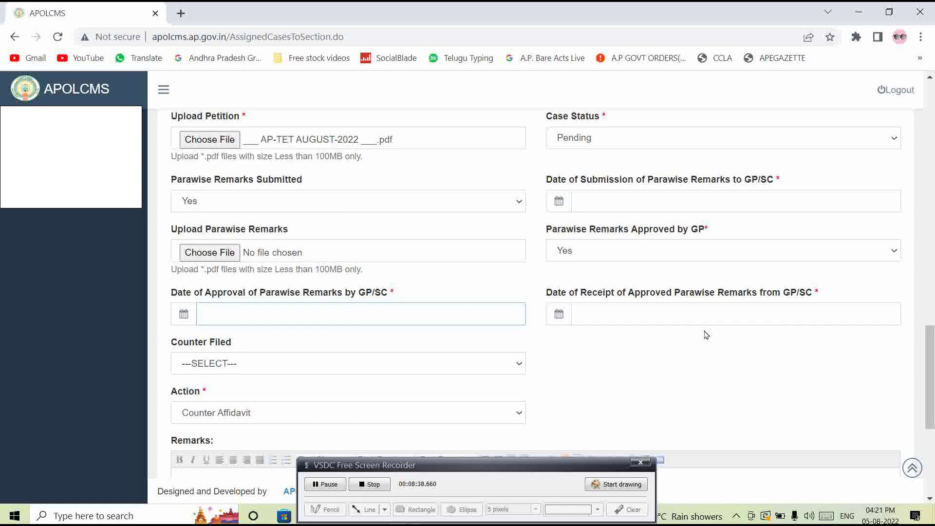
{"action": "left_click", "coordinate": [649, 317]}
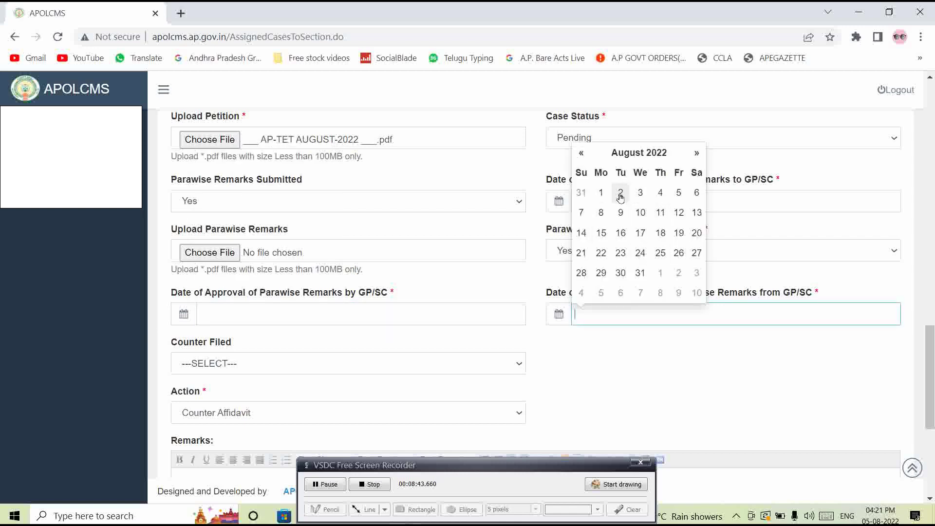
{"action": "left_click", "coordinate": [660, 359]}
- Mark the counter as filed with Yes
{"action": "scroll", "coordinate": [629, 324], "scroll_direction": "down", "scroll_amount": 1}
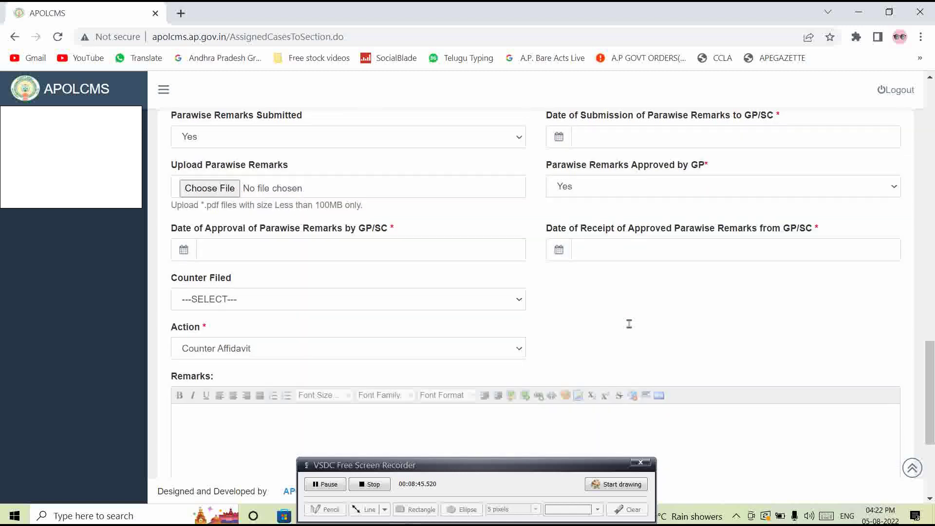
{"action": "left_click", "coordinate": [280, 304]}
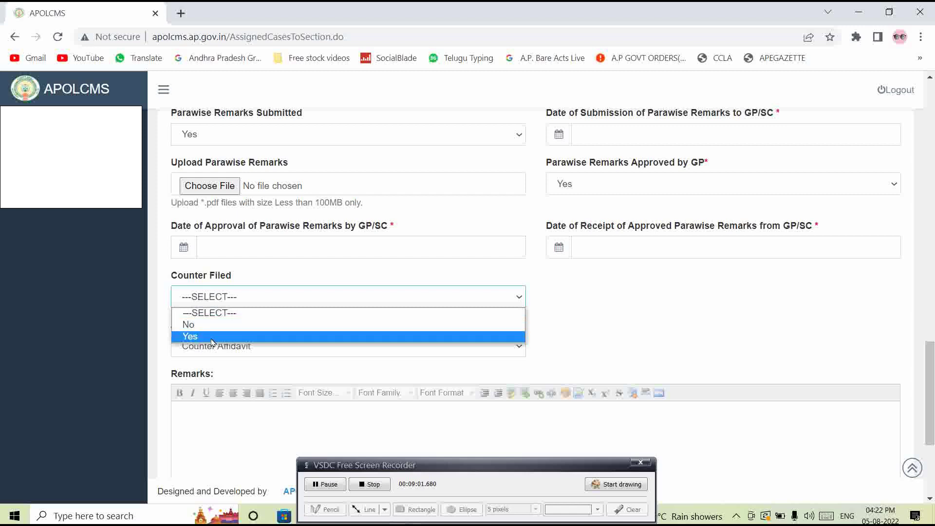
{"action": "left_click", "coordinate": [211, 337]}
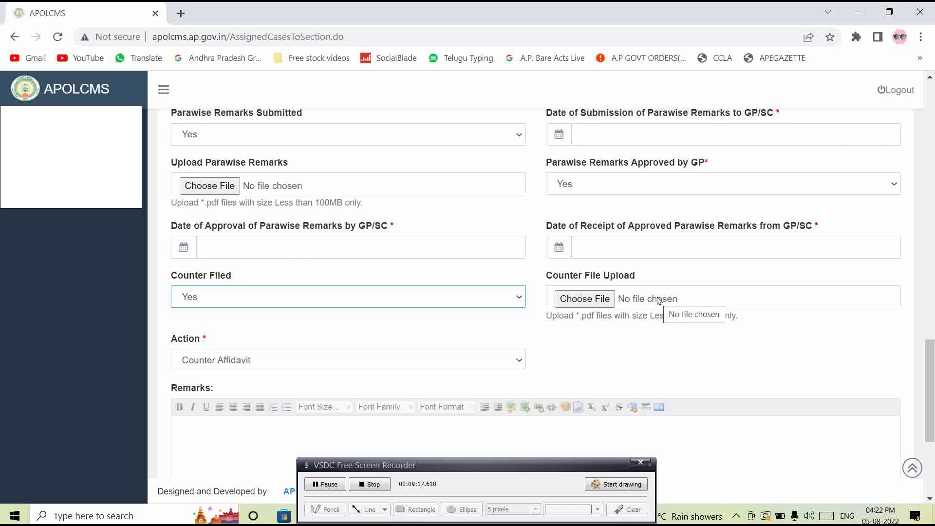
- Reselect Counter Affidavit as the action and place the cursor in the Remarks editor
{"action": "left_click", "coordinate": [273, 364]}
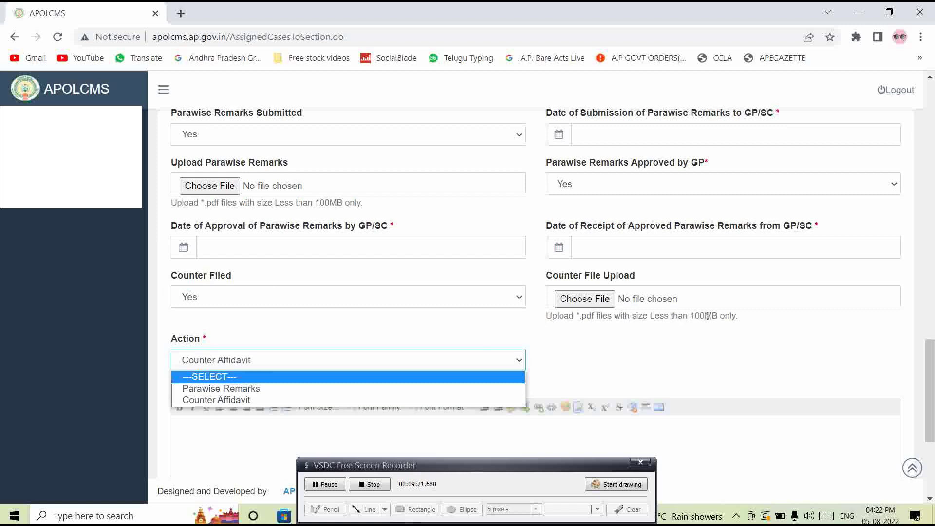
{"action": "left_click", "coordinate": [237, 401]}
{"action": "scroll", "coordinate": [439, 367], "scroll_direction": "down", "scroll_amount": 3}
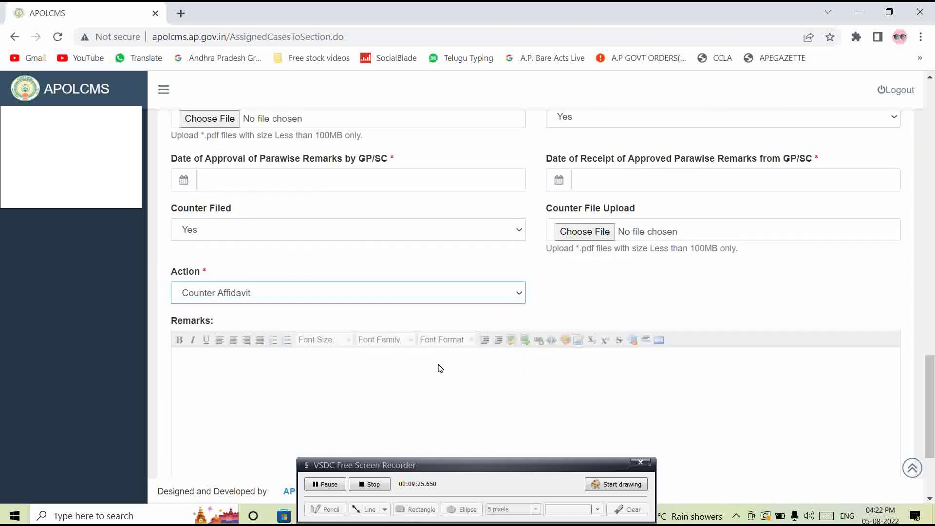
{"action": "left_click", "coordinate": [257, 335]}
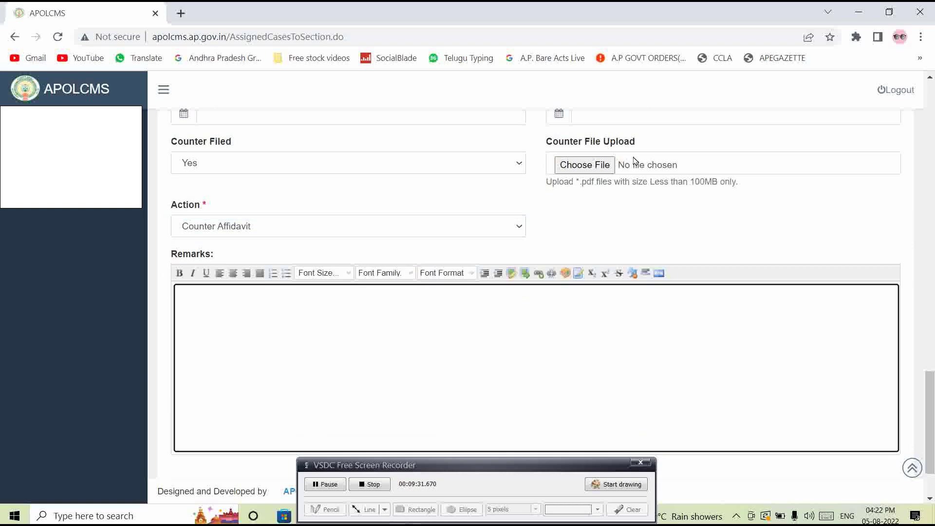
{"action": "scroll", "coordinate": [334, 331], "scroll_direction": "down", "scroll_amount": 2}
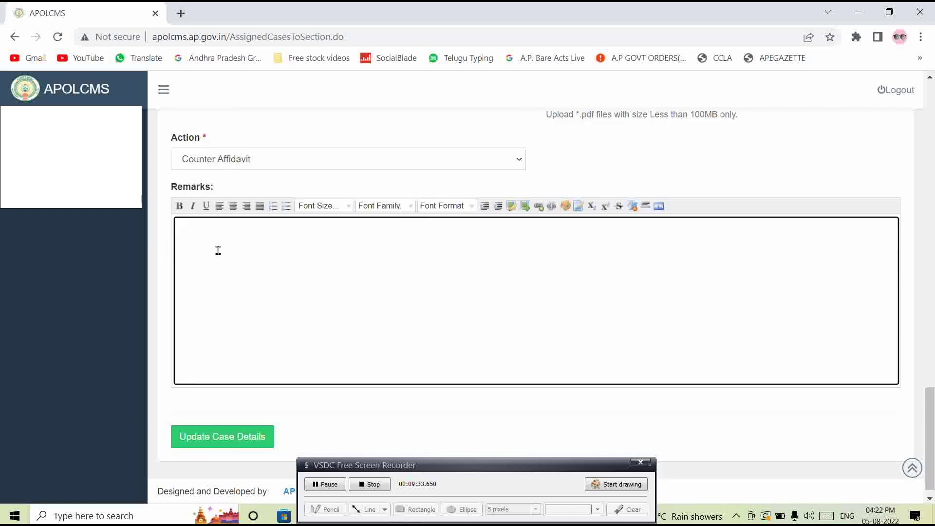
{"action": "type", "text": "hjgkghlkhljlk';"}
{"action": "key", "text": "BackSpace"}
{"action": "key", "text": "BackSpace"}
{"action": "key", "text": "BackSpace"}
{"action": "key", "text": "BackSpace"}
{"action": "key", "text": "BackSpace"}
{"action": "key", "text": "BackSpace"}
{"action": "key", "text": "BackSpace"}
{"action": "key", "text": "BackSpace"}
{"action": "key", "text": "BackSpace"}
{"action": "key", "text": "BackSpace"}
{"action": "key", "text": "BackSpace"}
{"action": "key", "text": "BackSpace"}
{"action": "key", "text": "BackSpace"}
{"action": "key", "text": "BackSpace"}
{"action": "key", "text": "BackSpace"}
- Enter the sample text "hjjhhkllkj;kl" as the remarks of the case
{"action": "type", "text": "hjjhhkllkj;kl"}
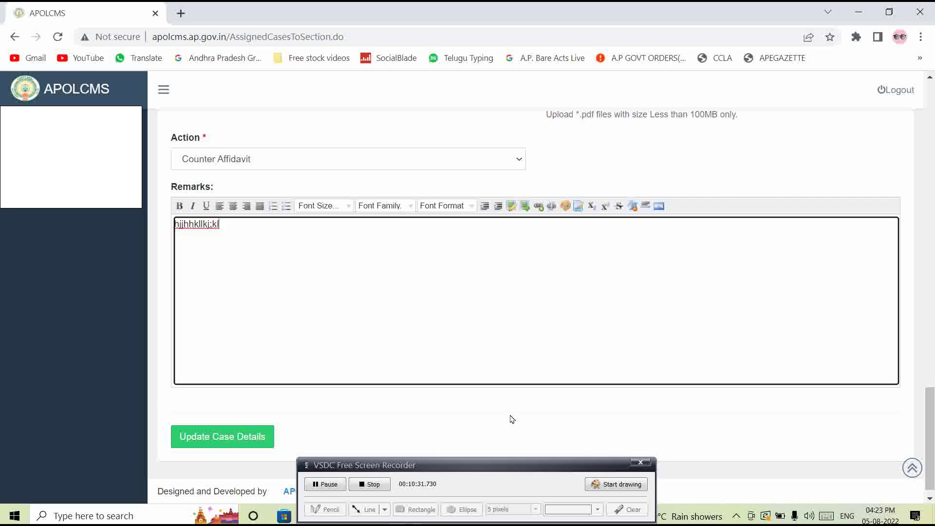
{"action": "left_click", "coordinate": [325, 484]}
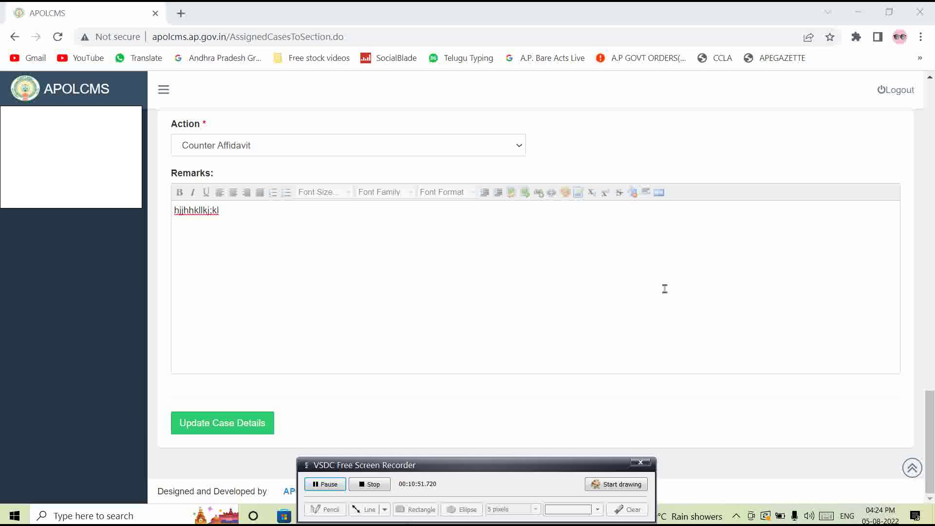
- Leave the case update form, return to the home dashboard and open the Cause List
{"action": "scroll", "coordinate": [624, 307], "scroll_direction": "up", "scroll_amount": 5}
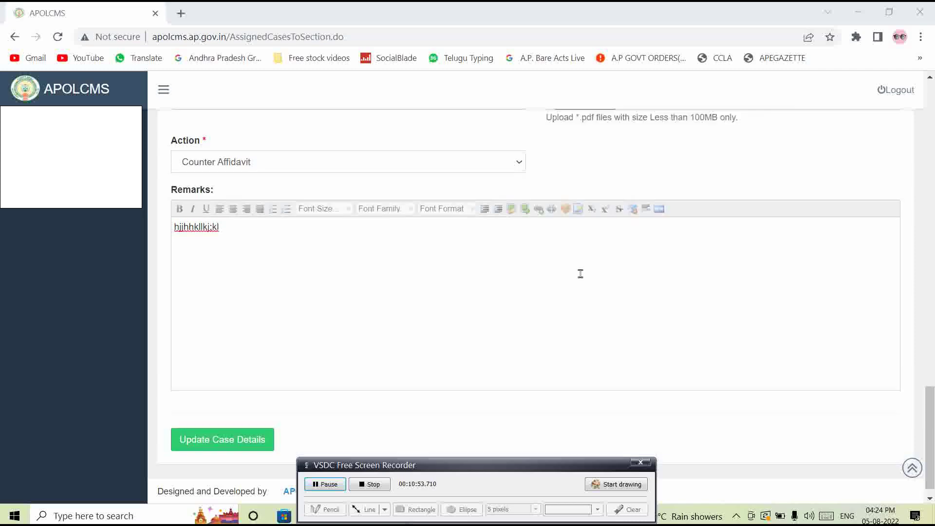
{"action": "scroll", "coordinate": [560, 232], "scroll_direction": "up", "scroll_amount": 10}
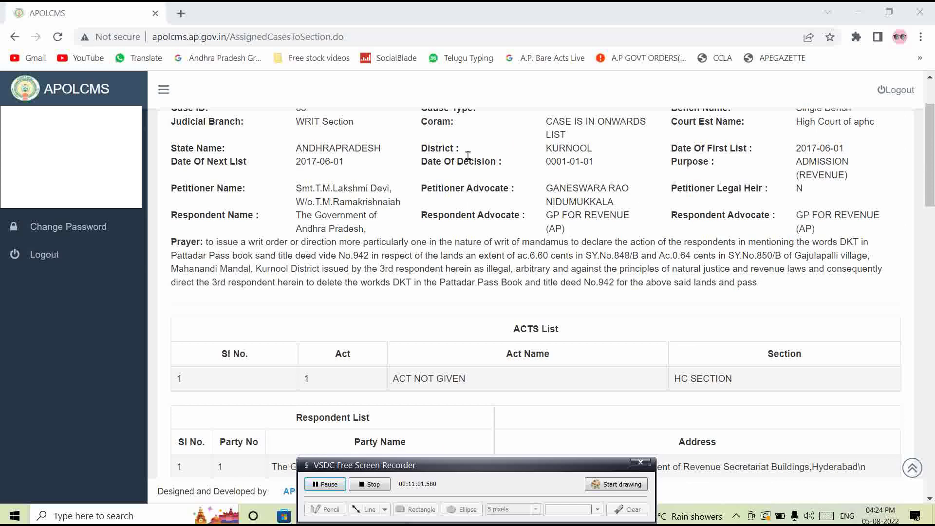
{"action": "scroll", "coordinate": [467, 155], "scroll_direction": "up", "scroll_amount": 2}
{"action": "left_click", "coordinate": [77, 236]}
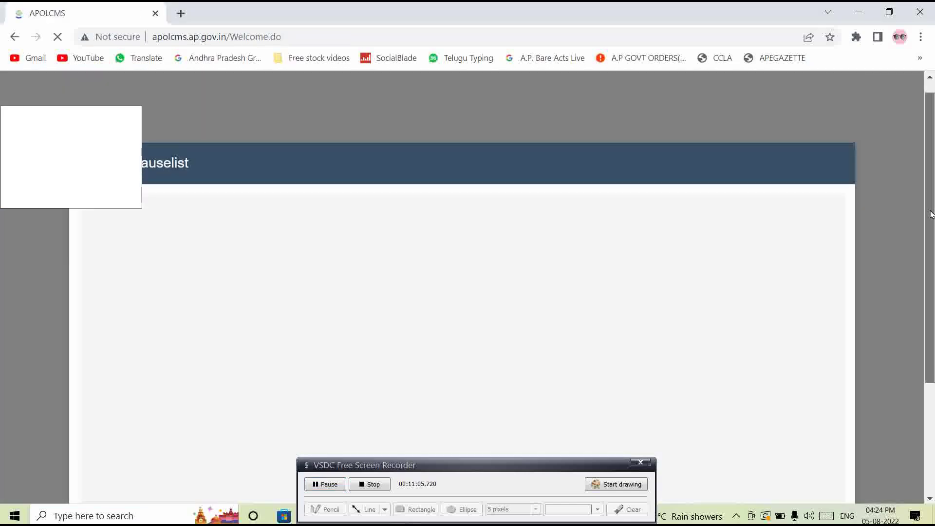
{"action": "left_click", "coordinate": [826, 466]}
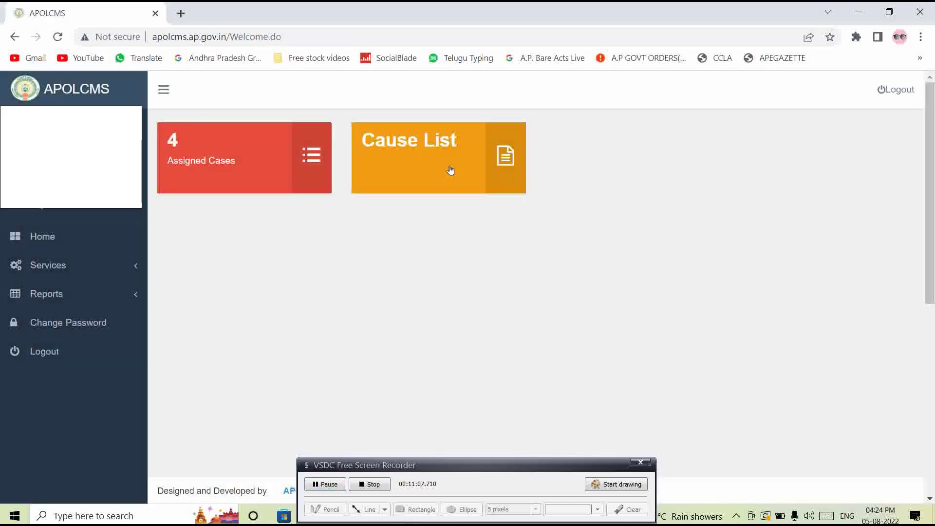
{"action": "left_click", "coordinate": [450, 169]}
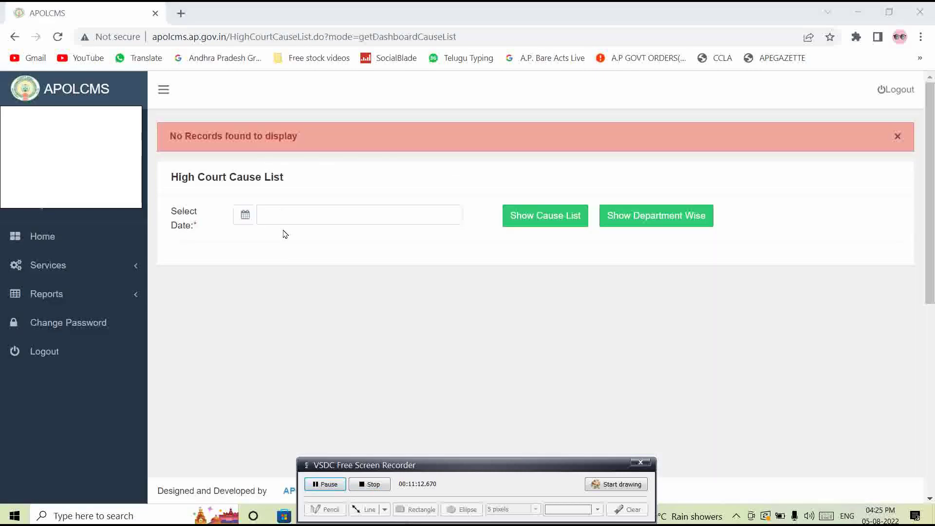
- Select the date 08/02/2022 and show the High Court cause list for it
{"action": "left_click", "coordinate": [280, 214]}
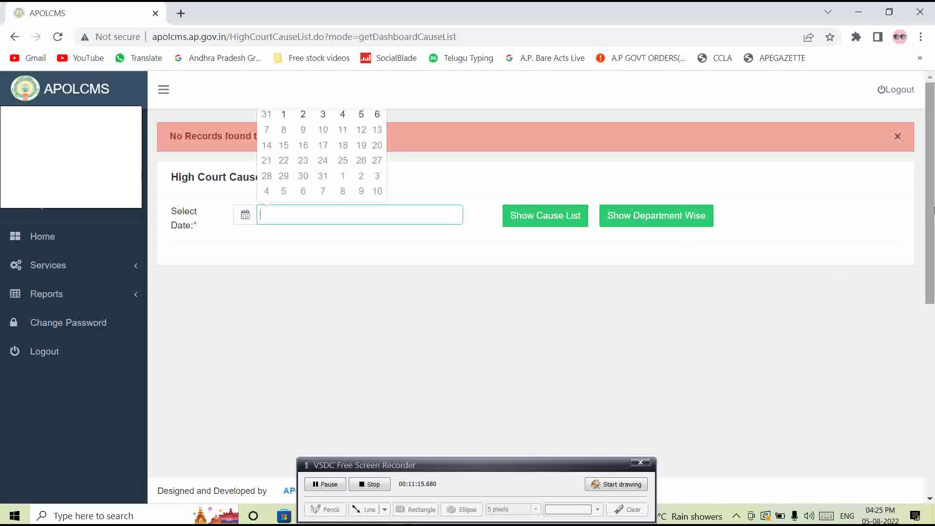
{"action": "left_click", "coordinate": [929, 194]}
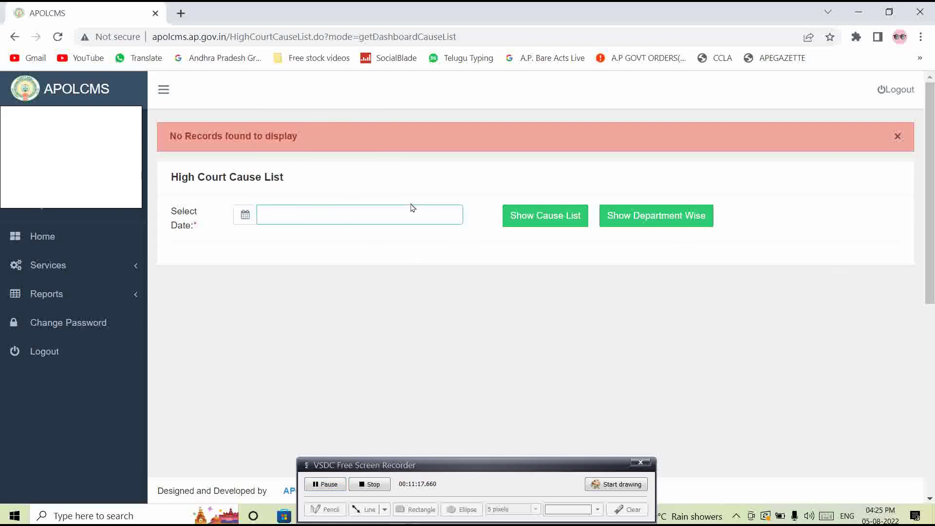
{"action": "left_click", "coordinate": [245, 216]}
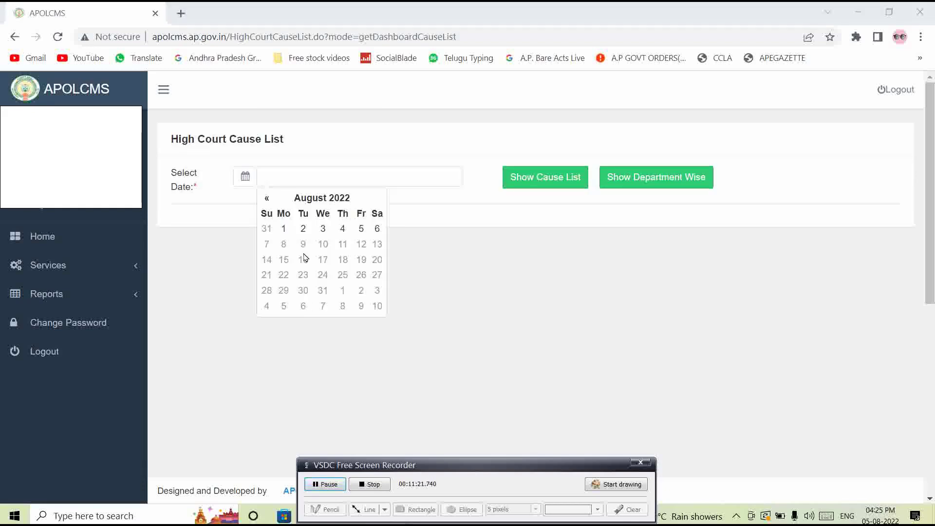
{"action": "left_click", "coordinate": [303, 229]}
{"action": "left_click", "coordinate": [545, 180]}
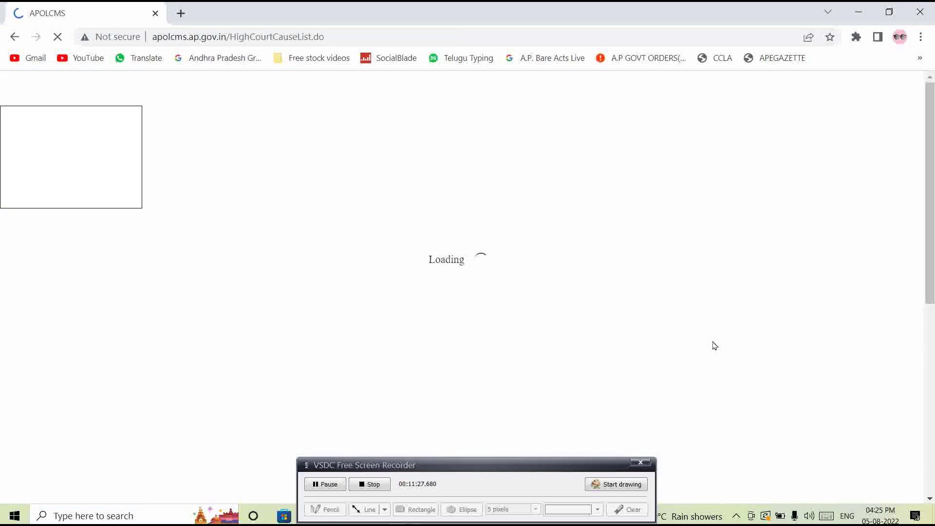
- Show All entries of the cause list table and look through its rows
{"action": "scroll", "coordinate": [934, 276], "scroll_direction": "down", "scroll_amount": 3}
{"action": "scroll", "coordinate": [933, 275], "scroll_direction": "up", "scroll_amount": 2}
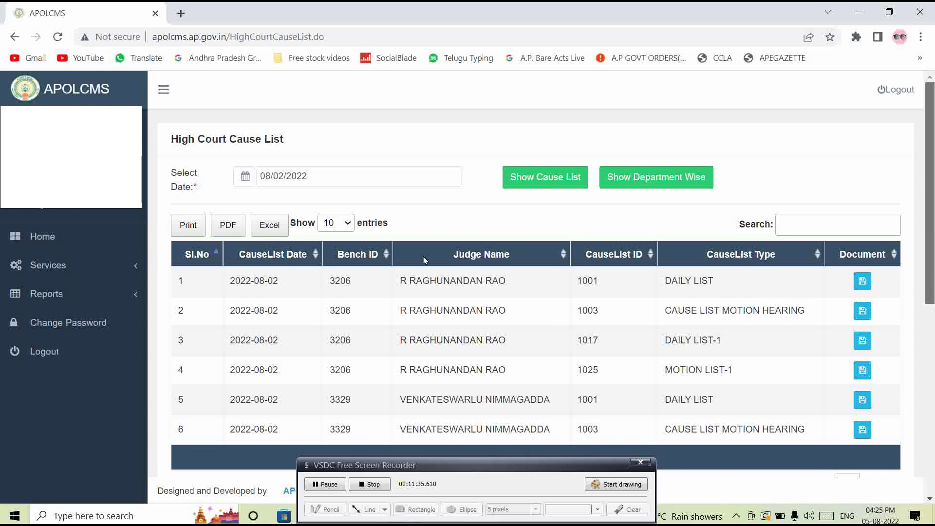
{"action": "left_click", "coordinate": [347, 224]}
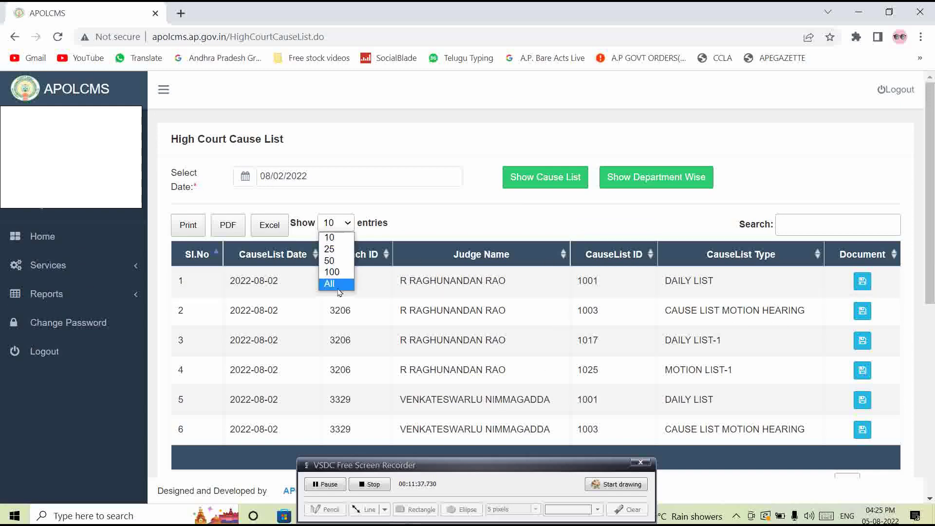
{"action": "left_click", "coordinate": [341, 284]}
{"action": "scroll", "coordinate": [930, 243], "scroll_direction": "down", "scroll_amount": 2}
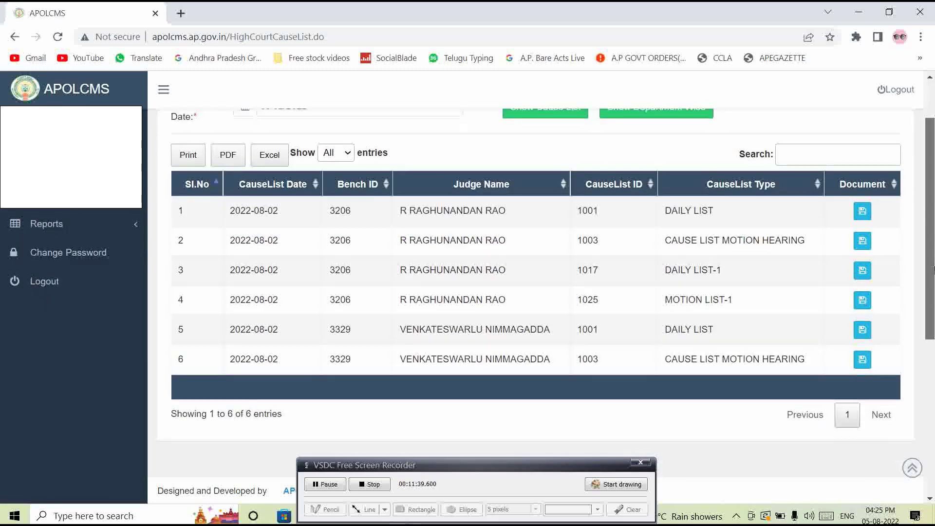
{"action": "scroll", "coordinate": [931, 303], "scroll_direction": "down", "scroll_amount": 1}
{"action": "scroll", "coordinate": [931, 303], "scroll_direction": "up", "scroll_amount": 1}
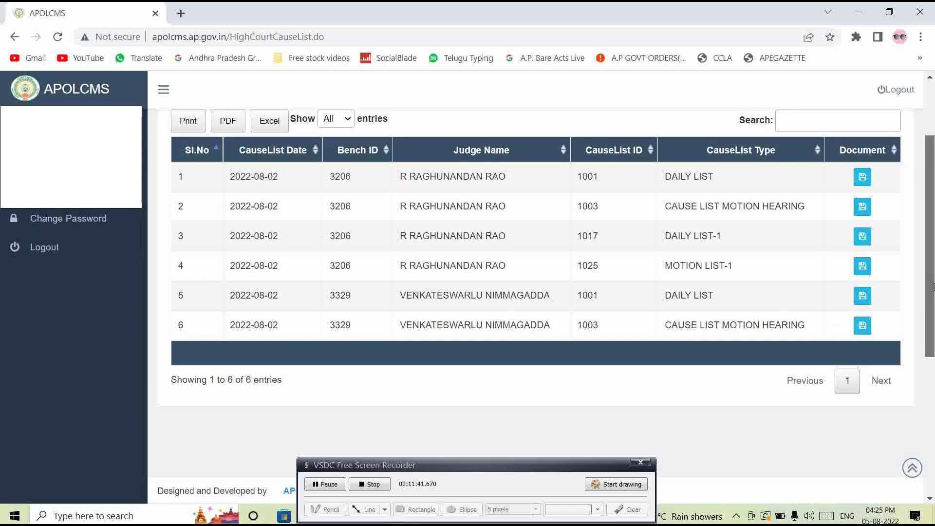
{"action": "scroll", "coordinate": [931, 177], "scroll_direction": "up", "scroll_amount": 2}
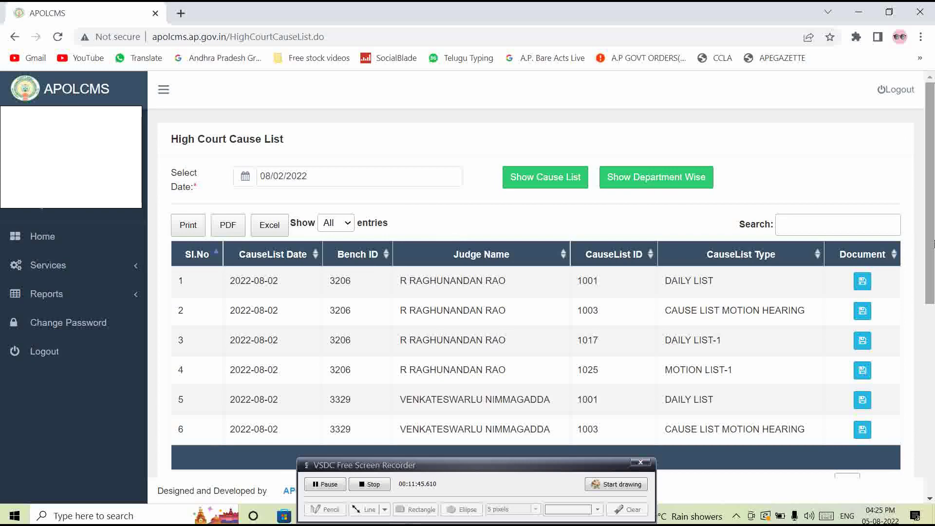
{"action": "scroll", "coordinate": [452, 233], "scroll_direction": "down", "scroll_amount": 2}
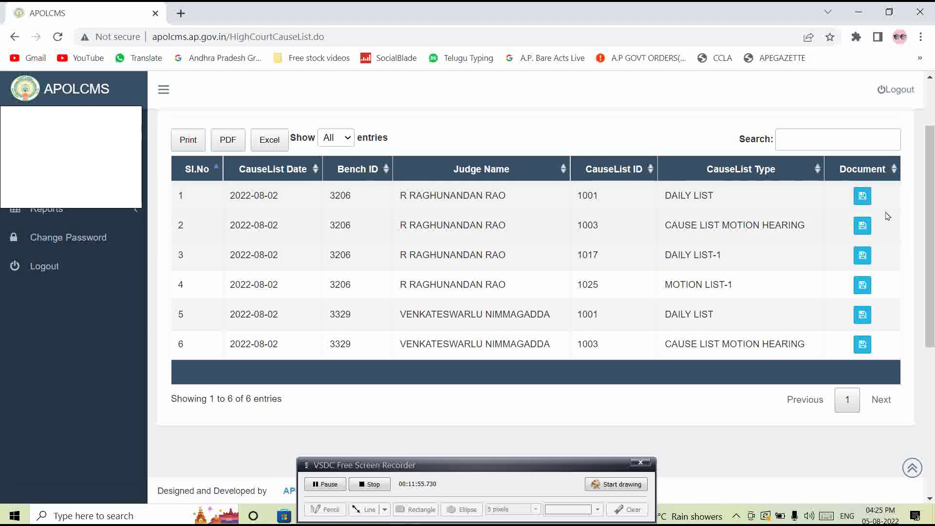
- Open the document of the first DAILY LIST row and read through its listed cases, advocates and districts
{"action": "left_click", "coordinate": [862, 199]}
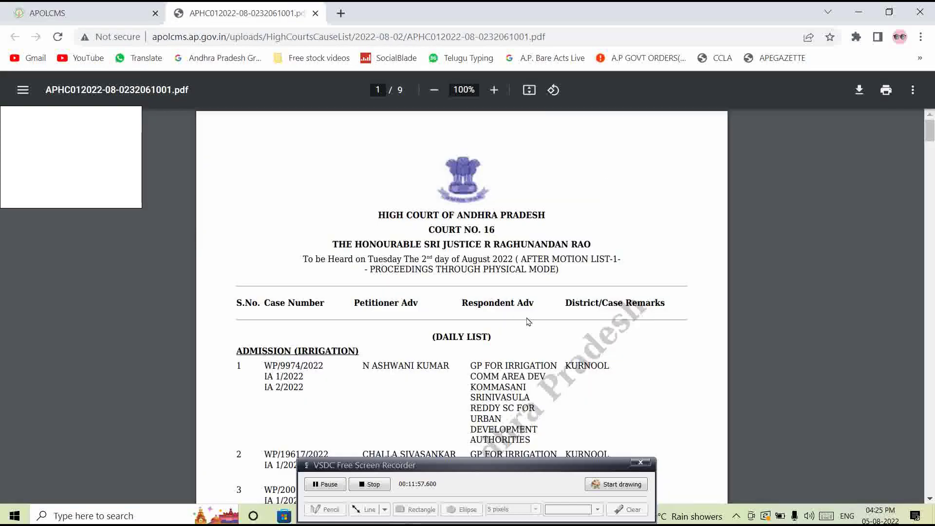
{"action": "scroll", "coordinate": [528, 312], "scroll_direction": "down", "scroll_amount": 3}
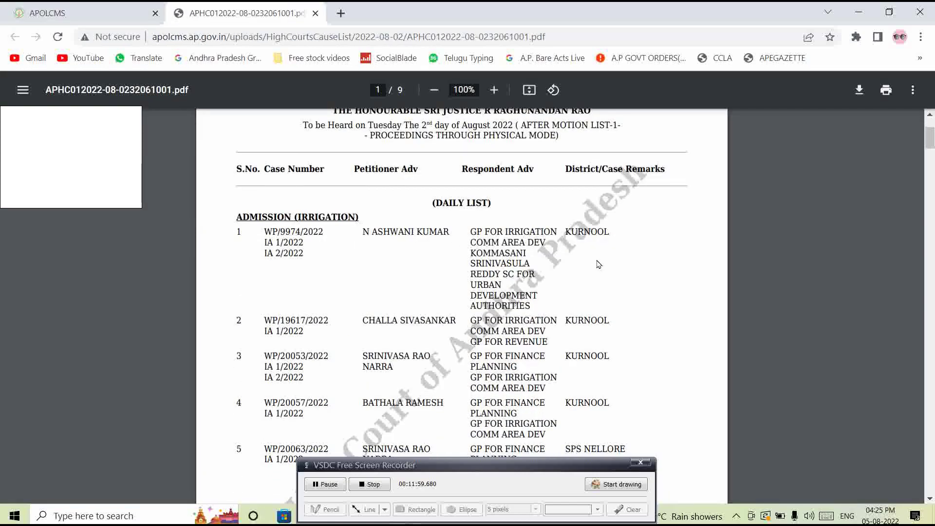
{"action": "scroll", "coordinate": [586, 202], "scroll_direction": "down", "scroll_amount": 2}
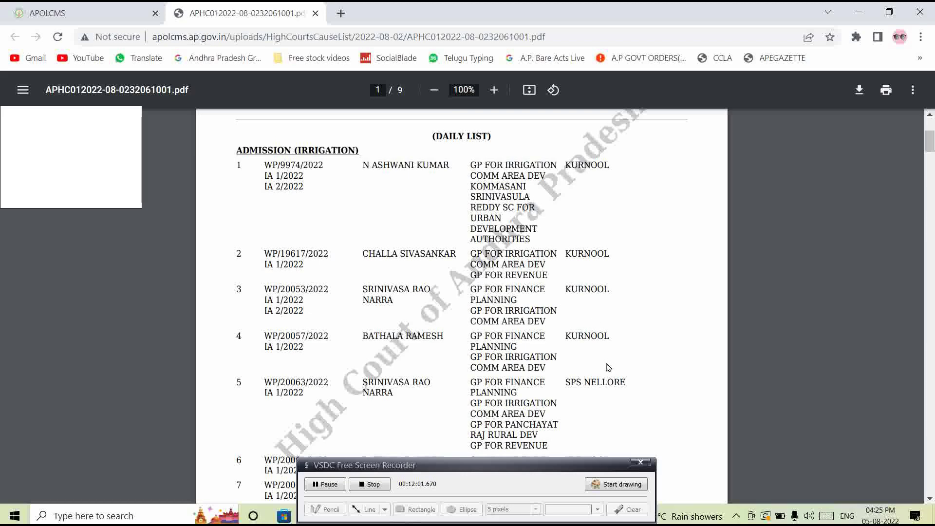
{"action": "scroll", "coordinate": [609, 365], "scroll_direction": "down", "scroll_amount": 6}
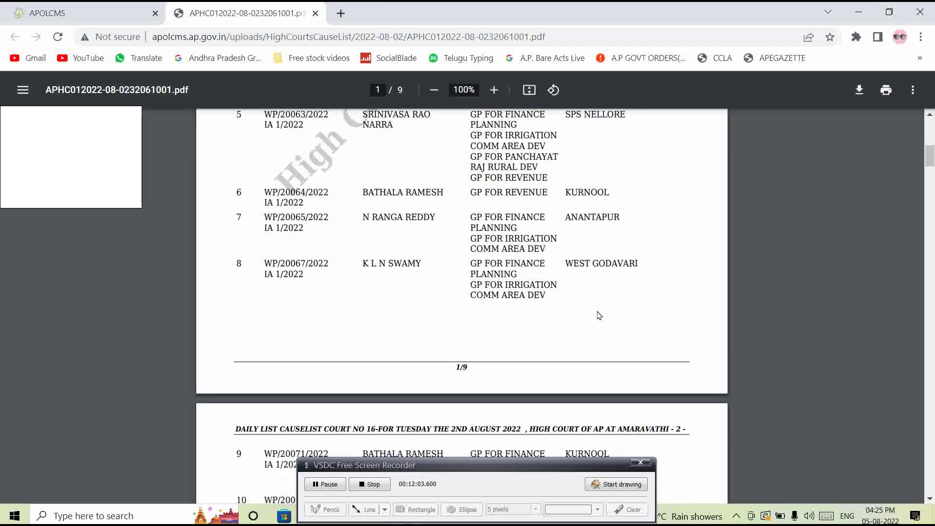
{"action": "scroll", "coordinate": [599, 315], "scroll_direction": "down", "scroll_amount": 2}
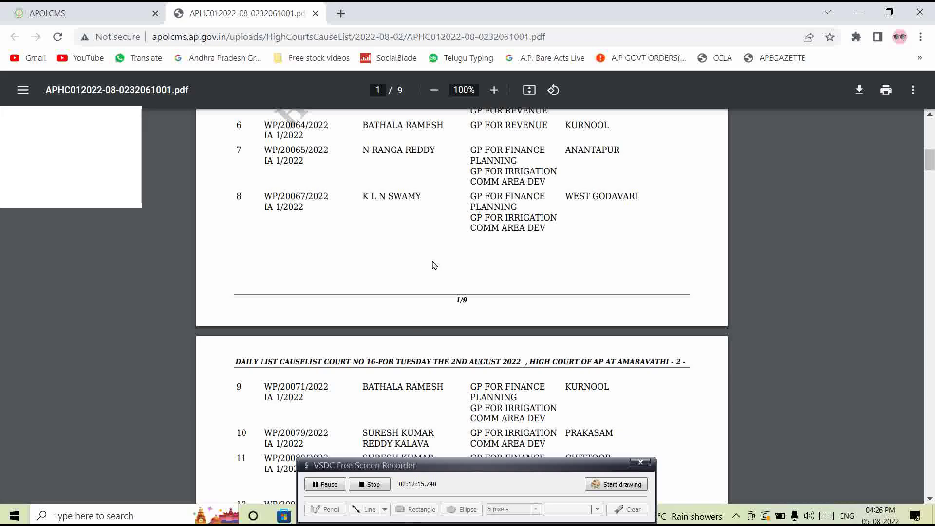
{"action": "scroll", "coordinate": [435, 264], "scroll_direction": "down", "scroll_amount": 14}
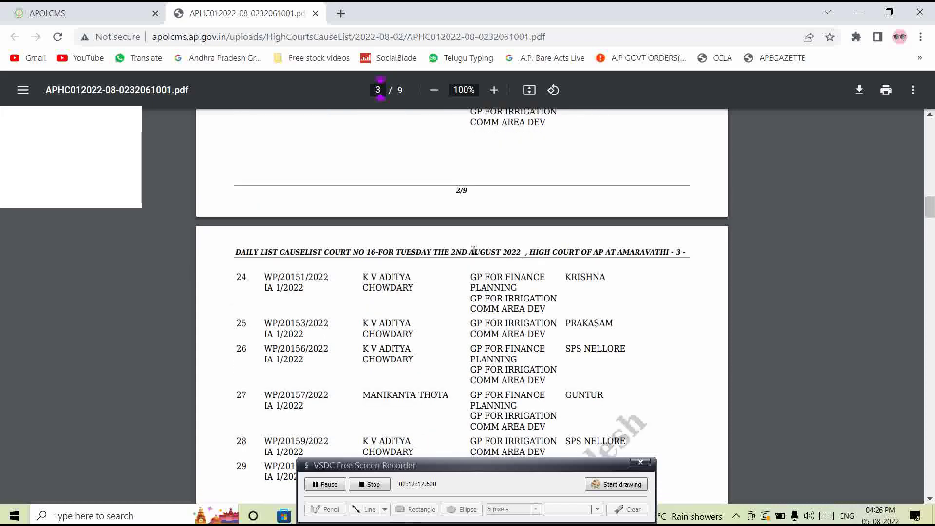
{"action": "scroll", "coordinate": [474, 250], "scroll_direction": "down", "scroll_amount": 5}
{"action": "scroll", "coordinate": [538, 257], "scroll_direction": "down", "scroll_amount": 3}
{"action": "scroll", "coordinate": [526, 258], "scroll_direction": "up", "scroll_amount": 1}
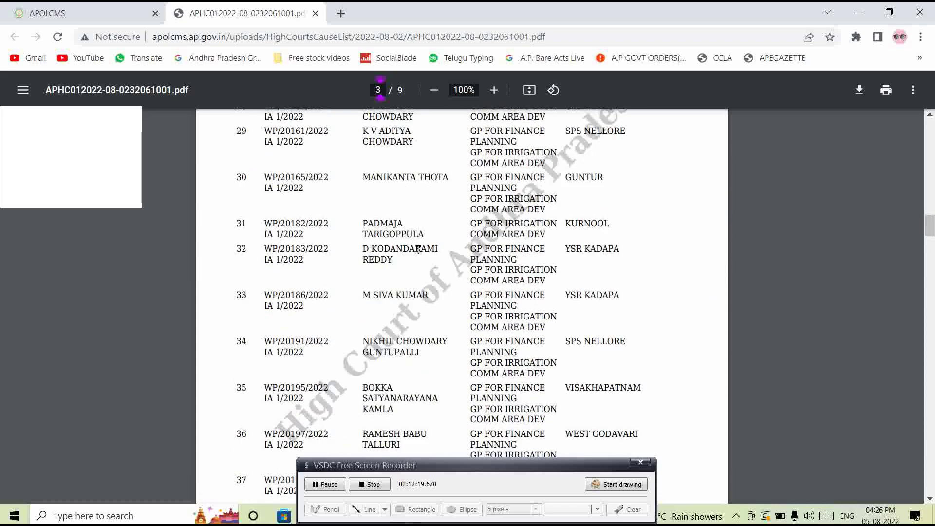
{"action": "scroll", "coordinate": [502, 256], "scroll_direction": "down", "scroll_amount": 3}
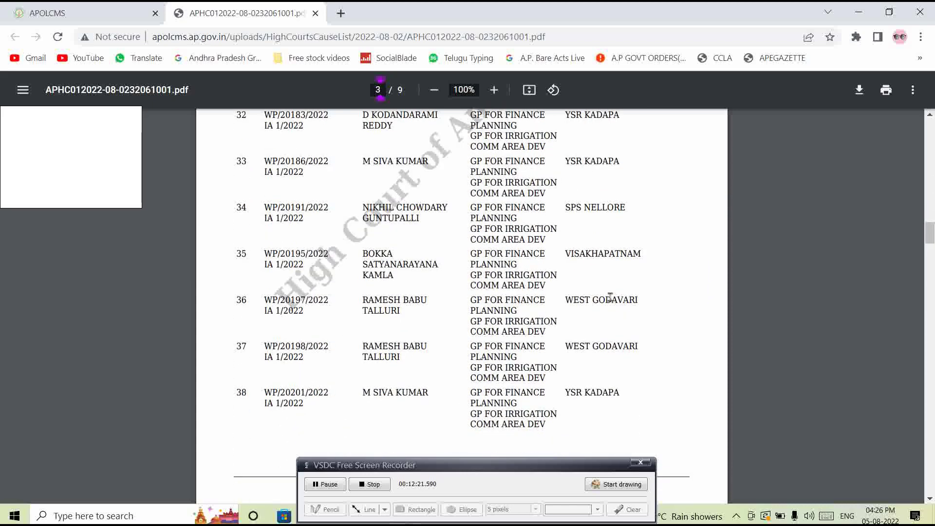
{"action": "scroll", "coordinate": [594, 300], "scroll_direction": "down", "scroll_amount": 4}
{"action": "scroll", "coordinate": [590, 300], "scroll_direction": "down", "scroll_amount": 5}
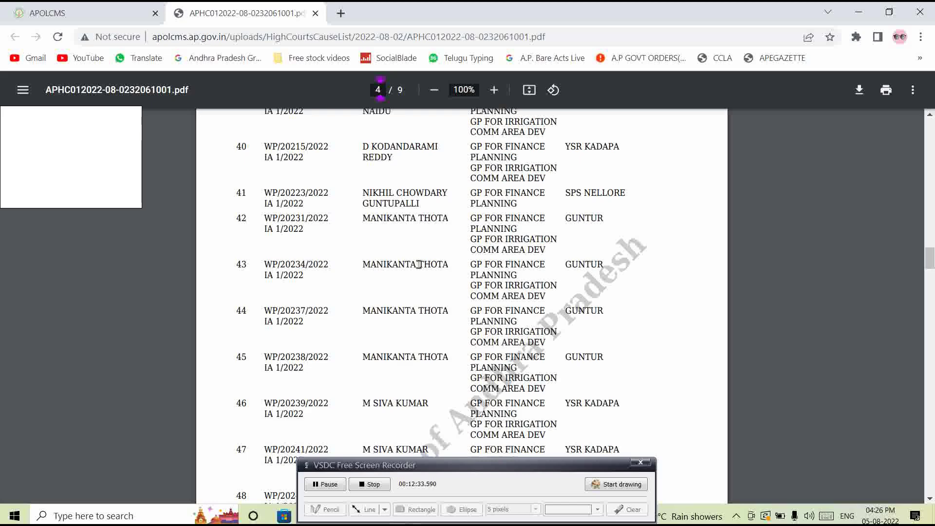
- Read through the cases, advocates and districts on page 4 of the daily cause list document
{"action": "scroll", "coordinate": [414, 266], "scroll_direction": "down", "scroll_amount": 5}
{"action": "scroll", "coordinate": [409, 265], "scroll_direction": "up", "scroll_amount": 6}
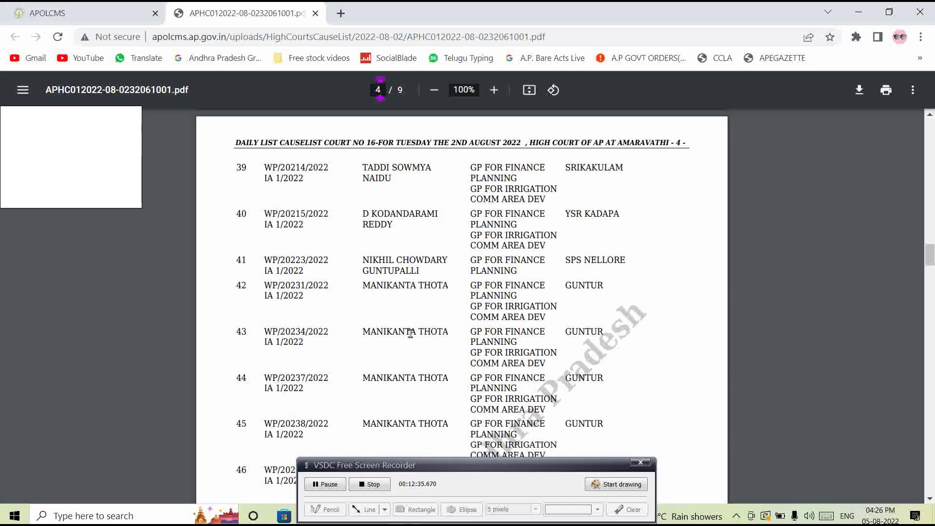
{"action": "scroll", "coordinate": [411, 334], "scroll_direction": "down", "scroll_amount": 4}
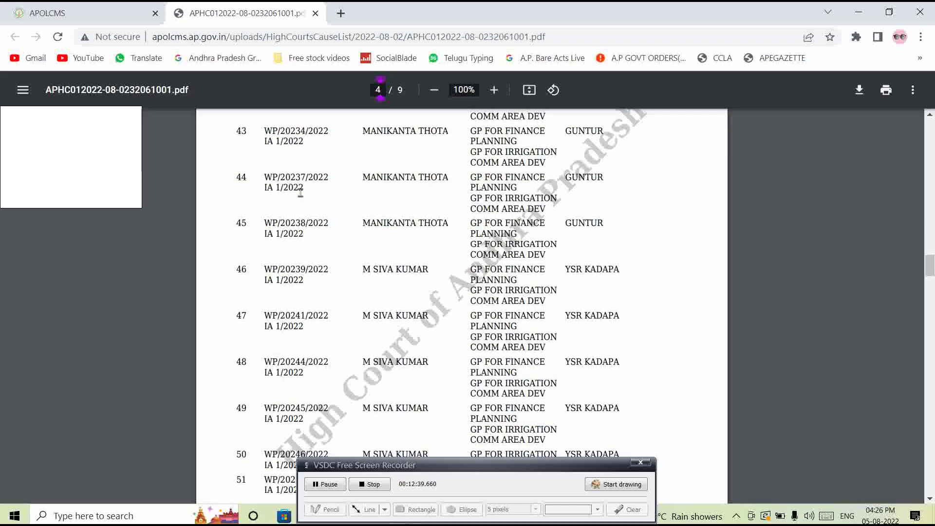
- Return to the High Court Cause List page and look over its whole table for 08/02/2022
{"action": "left_click", "coordinate": [89, 13]}
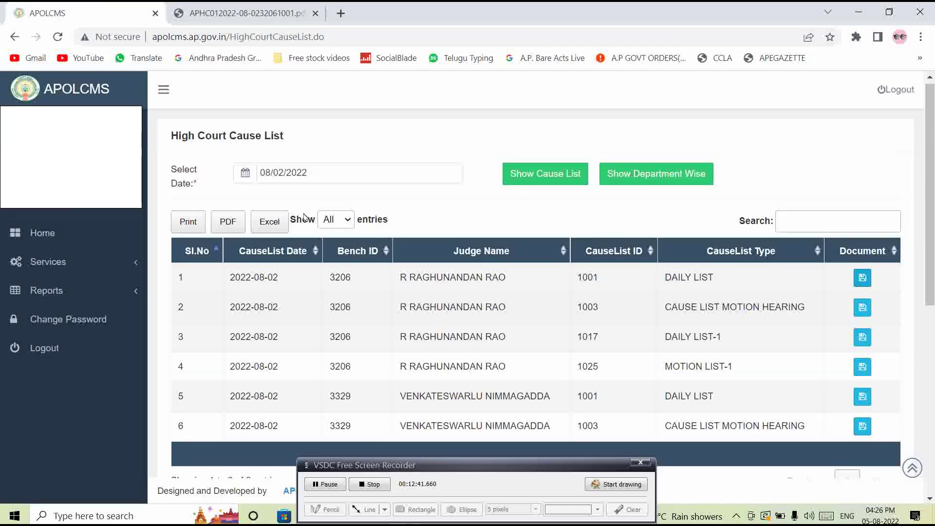
{"action": "scroll", "coordinate": [801, 320], "scroll_direction": "down", "scroll_amount": 1}
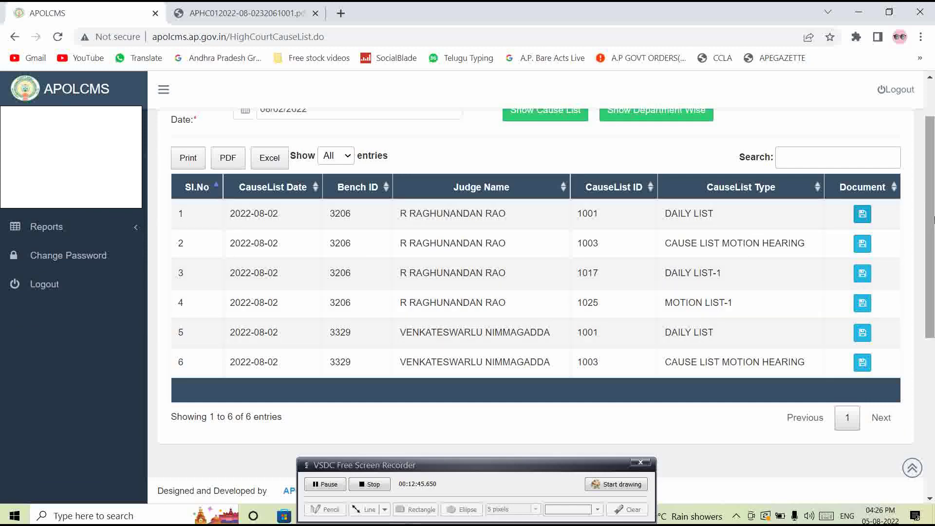
{"action": "scroll", "coordinate": [774, 325], "scroll_direction": "down", "scroll_amount": 3}
{"action": "scroll", "coordinate": [930, 273], "scroll_direction": "up", "scroll_amount": 5}
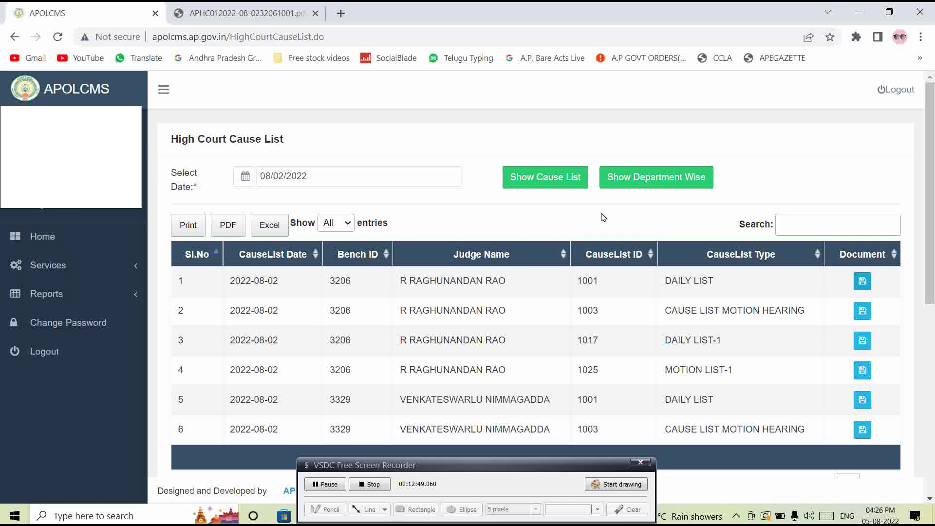
- Go back to the home dashboard and expand the Services options
{"action": "left_click", "coordinate": [42, 237]}
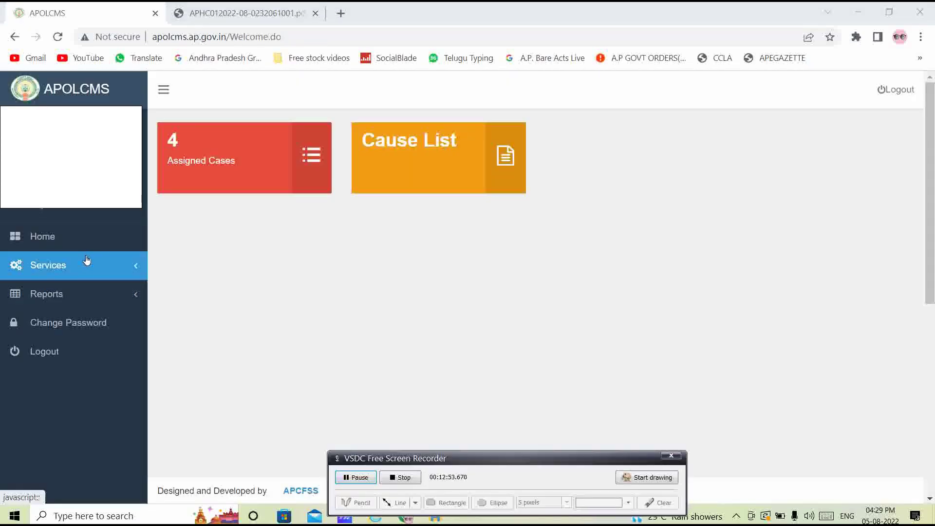
{"action": "left_click", "coordinate": [78, 268]}
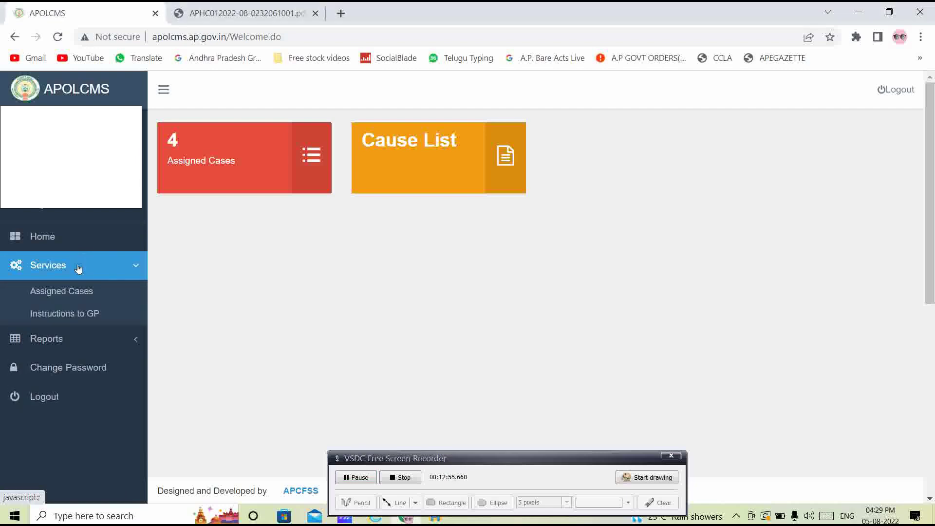